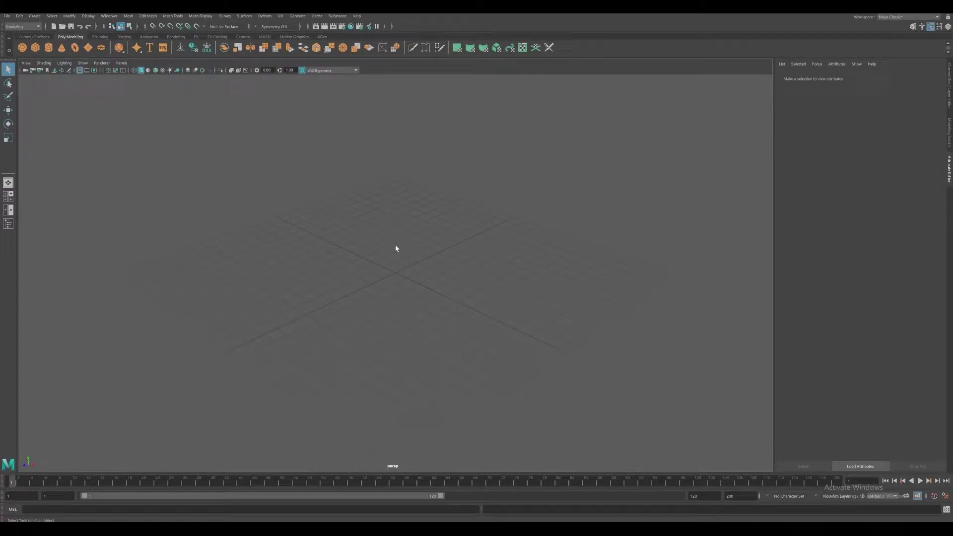
Create a polygon cylinder primitive with default settings at the centre of the grid.
{"action": "middle_click_drag", "start_coordinate": [396, 247], "coordinate": [410, 219], "text": "alt"}
{"action": "right_click_drag", "start_coordinate": [410, 219], "coordinate": [430, 234], "text": "alt"}
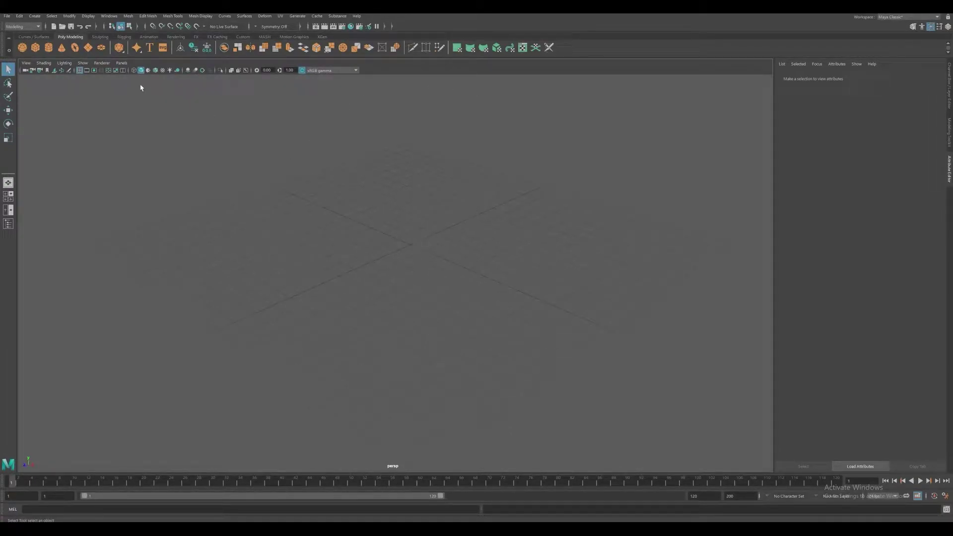
{"action": "left_click", "coordinate": [35, 16]}
{"action": "mouse_move", "coordinate": [56, 43]}
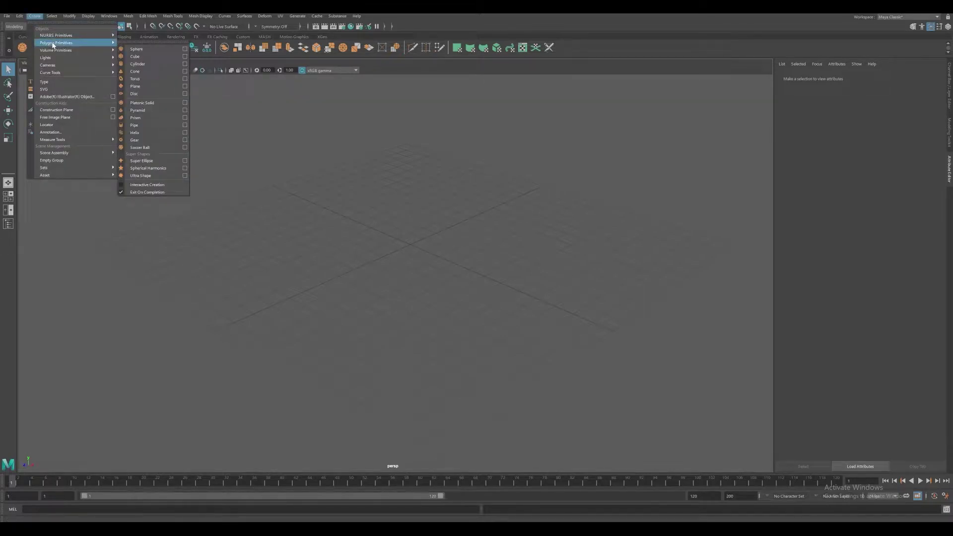
{"action": "left_click", "coordinate": [146, 63]}
{"action": "scroll", "coordinate": [443, 232], "scroll_direction": "up", "scroll_amount": 5}
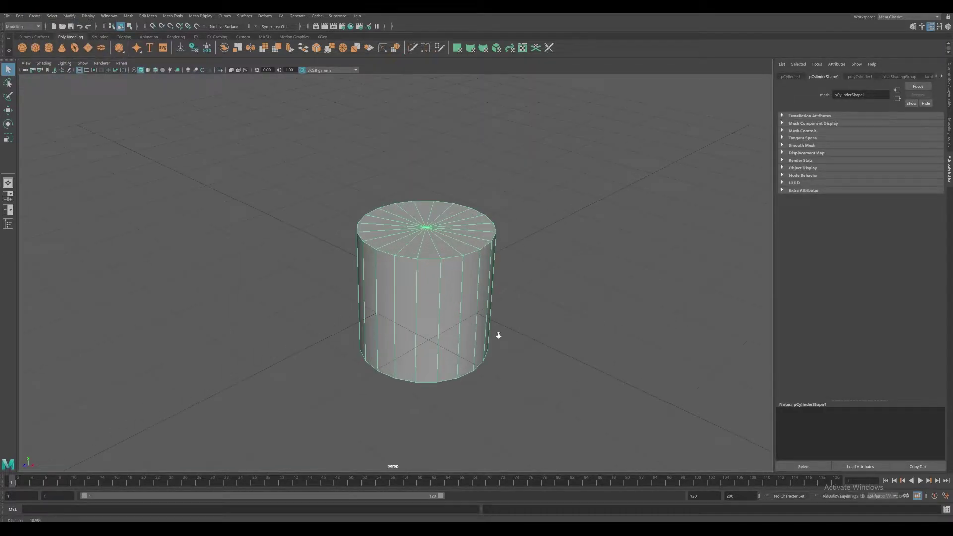
{"action": "right_click_drag", "start_coordinate": [499, 335], "coordinate": [516, 343], "text": "alt"}
{"action": "left_click", "coordinate": [520, 330]}
{"action": "left_click", "coordinate": [481, 264]}
{"action": "middle_click_drag", "start_coordinate": [508, 287], "coordinate": [489, 276], "text": "alt"}
{"action": "left_click_drag", "start_coordinate": [477, 275], "coordinate": [476, 260], "text": "alt"}
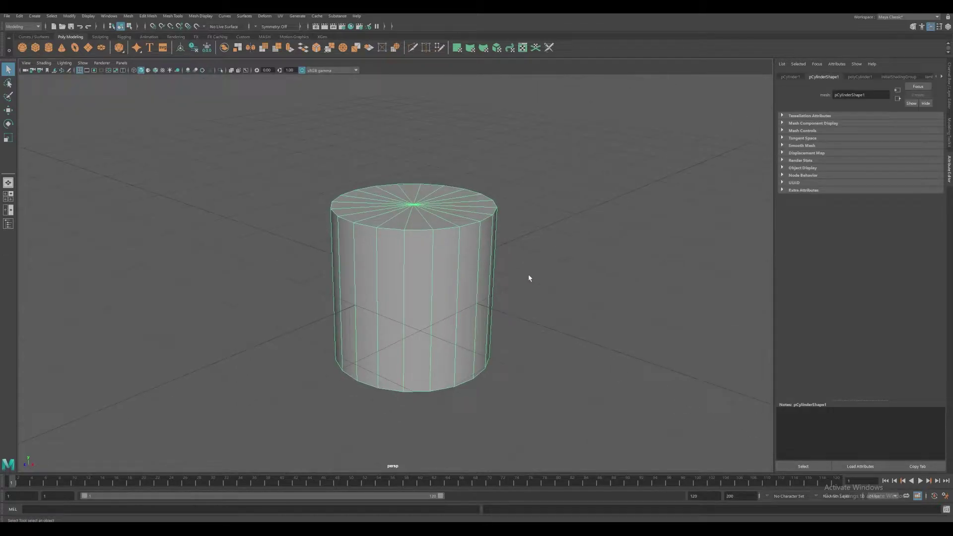
{"action": "left_click", "coordinate": [529, 279]}
{"action": "left_click", "coordinate": [460, 273]}
{"action": "left_click", "coordinate": [546, 208]}
{"action": "left_click", "coordinate": [441, 237]}
{"action": "middle_click_drag", "start_coordinate": [551, 217], "coordinate": [567, 196], "text": "alt"}
{"action": "right_click_drag", "start_coordinate": [549, 231], "coordinate": [566, 251], "text": "alt"}
{"action": "left_click", "coordinate": [327, 120]}
{"action": "left_click", "coordinate": [421, 153]}
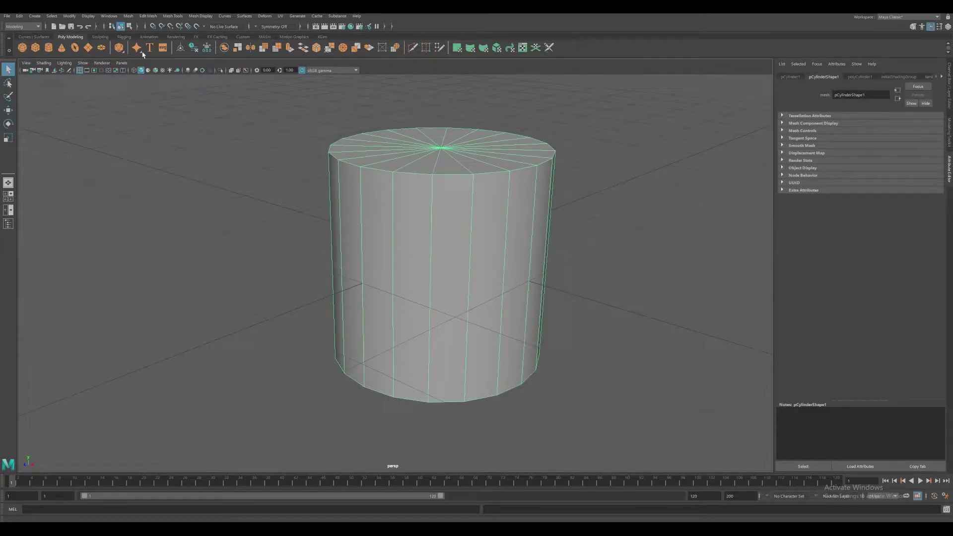
Open the Node Editor, enlarge it, and place it so the cylinder stays partly in view.
{"action": "left_click", "coordinate": [109, 16]}
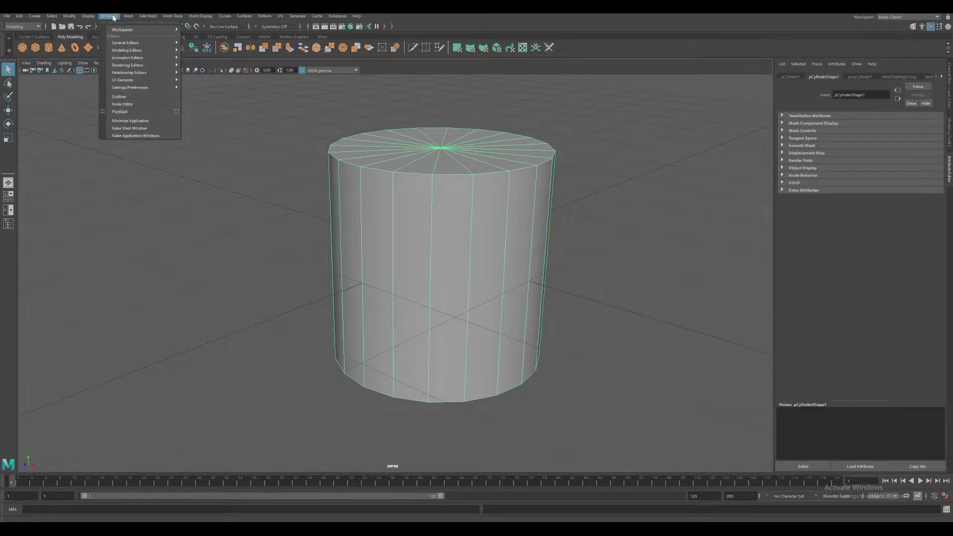
{"action": "left_click", "coordinate": [135, 104]}
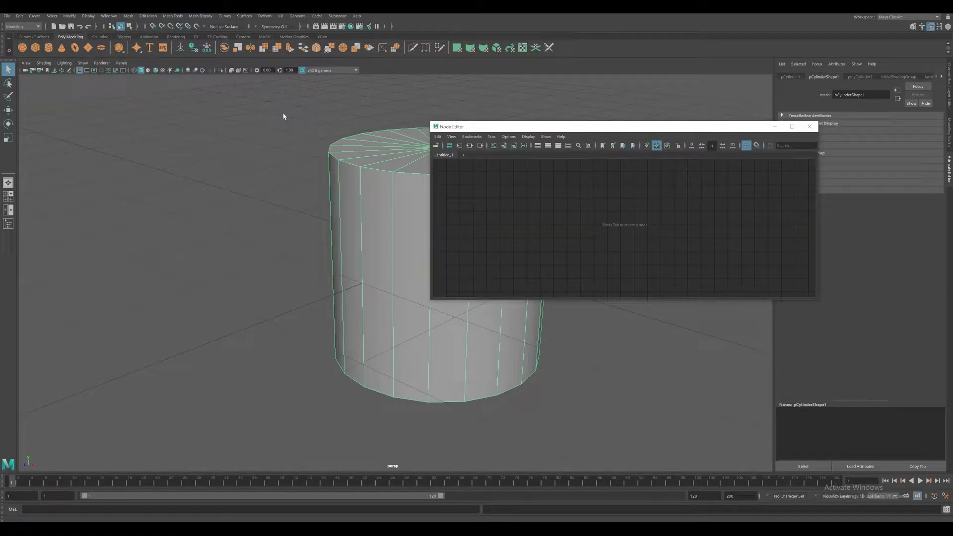
{"action": "left_click_drag", "start_coordinate": [503, 128], "coordinate": [309, 156]}
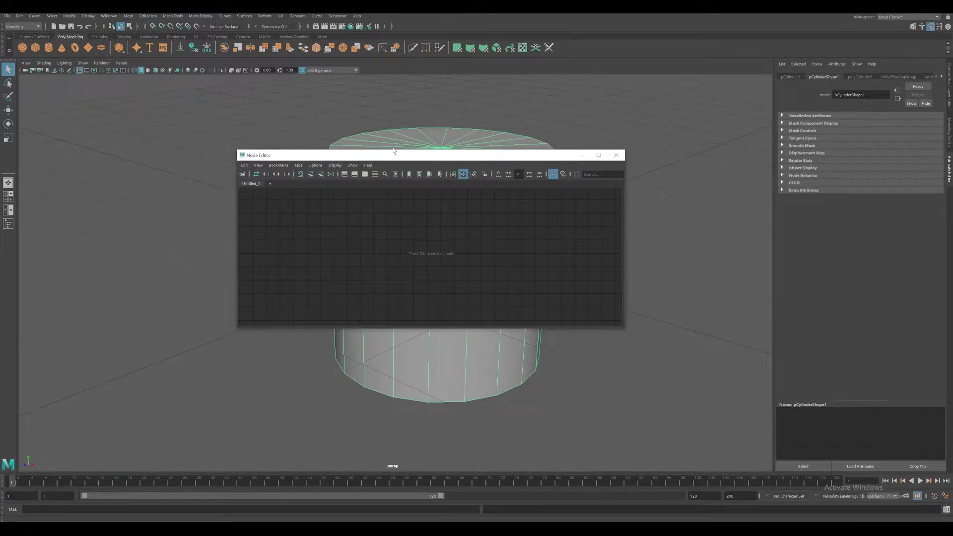
{"action": "left_click_drag", "start_coordinate": [447, 156], "coordinate": [247, 101]}
{"action": "left_click_drag", "start_coordinate": [430, 275], "coordinate": [420, 352]}
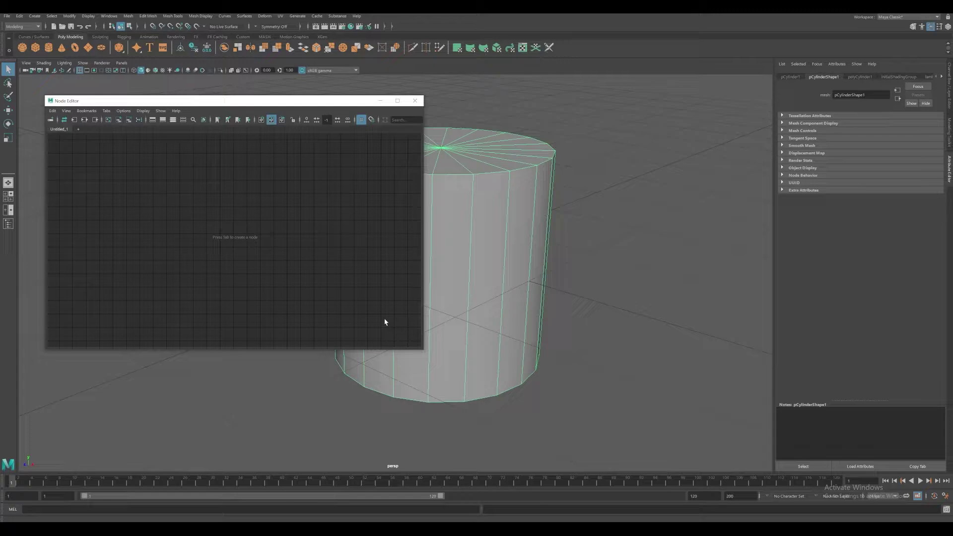
{"action": "left_click_drag", "start_coordinate": [329, 103], "coordinate": [296, 102]}
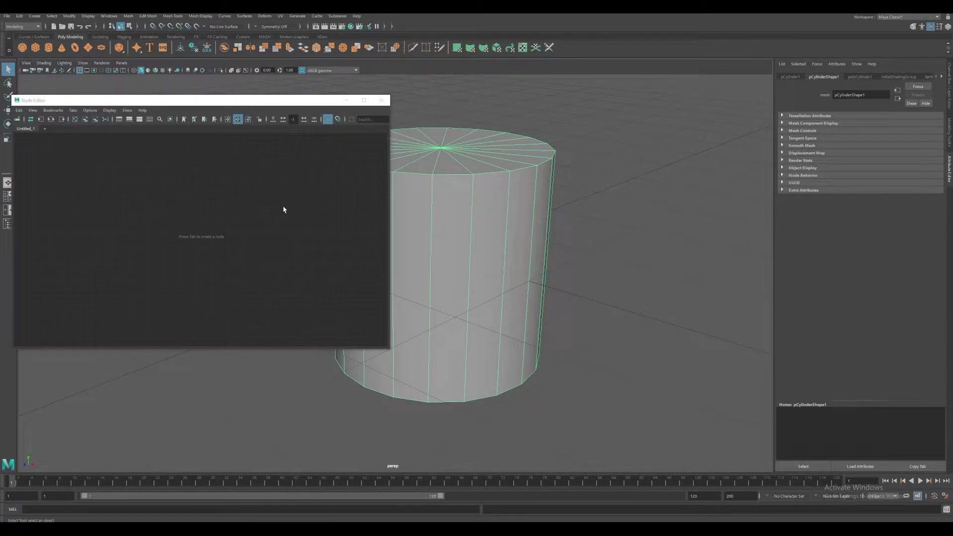
{"action": "key", "text": "Tab"}
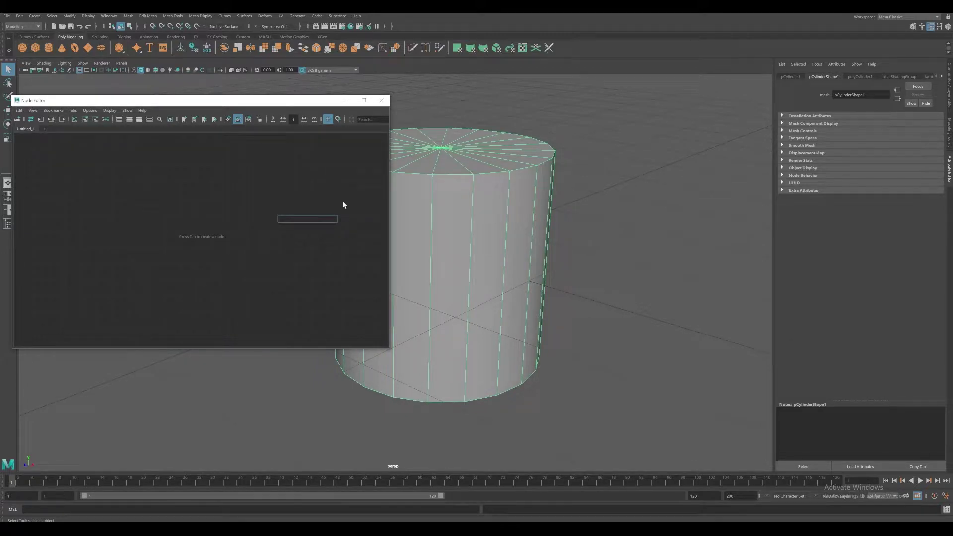
{"action": "left_click", "coordinate": [611, 189]}
{"action": "left_click", "coordinate": [517, 240]}
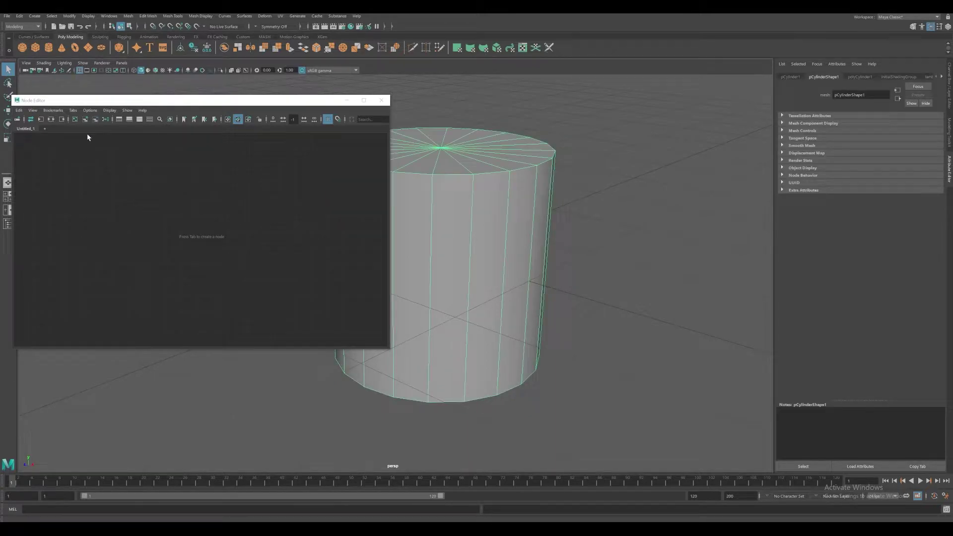
Graph the selected cylinder's input and output connections in the Node Editor and inspect the link between polyCylinder1 and pCylinderShape1.
{"action": "left_click", "coordinate": [51, 119]}
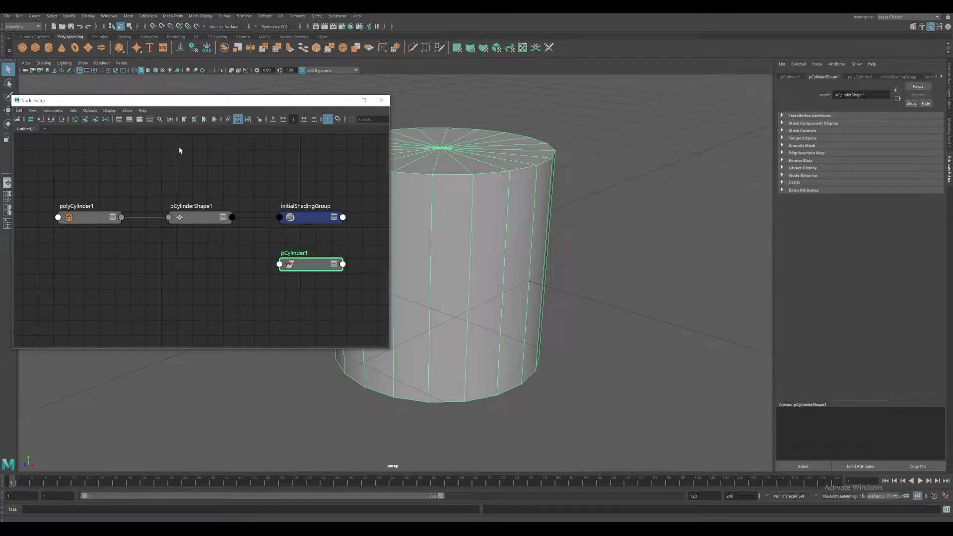
{"action": "left_click_drag", "start_coordinate": [187, 100], "coordinate": [434, 117]}
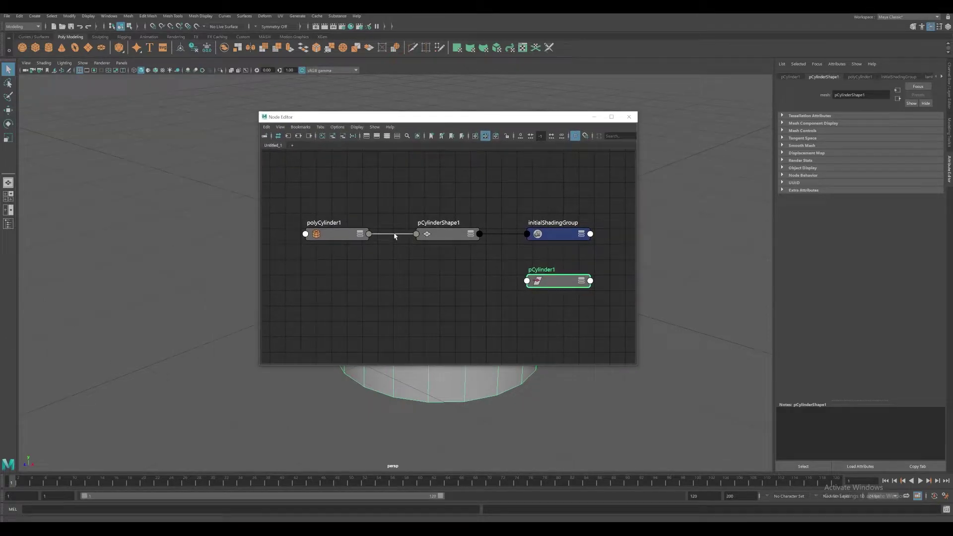
{"action": "mouse_move", "coordinate": [396, 236]}
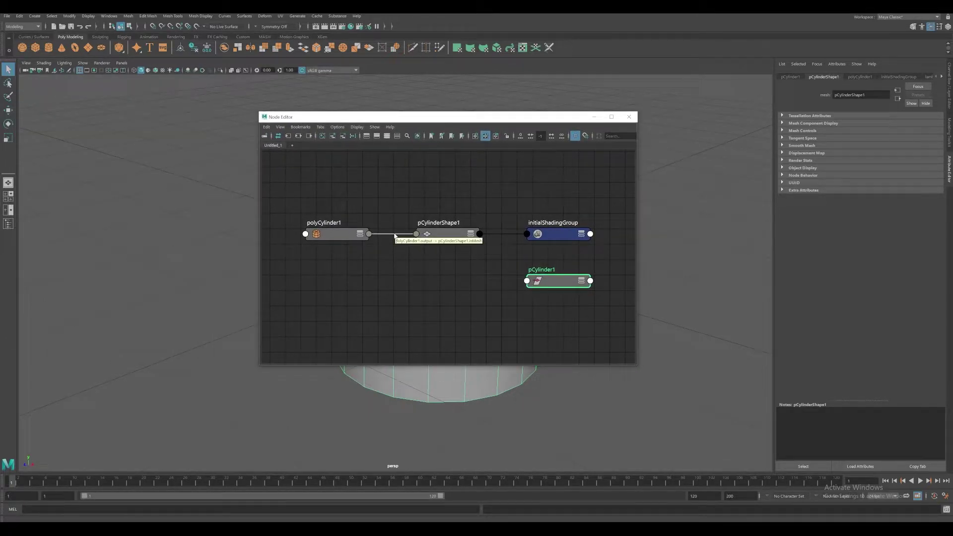
{"action": "left_click", "coordinate": [410, 213]}
Select the pCylinderShape1 node and move it above its neighbouring nodes, with the Node Editor placed beside the cylinder.
{"action": "scroll", "coordinate": [447, 215], "scroll_direction": "up", "scroll_amount": 5}
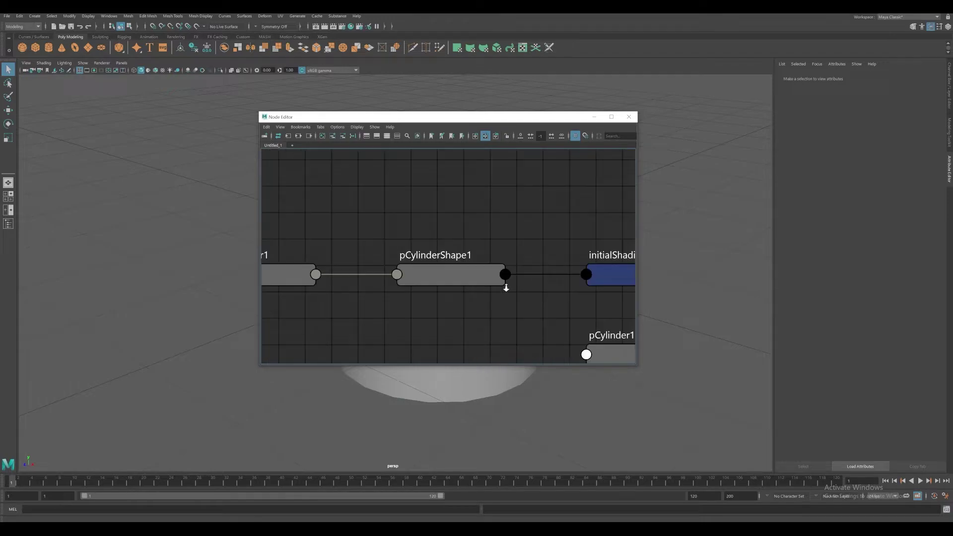
{"action": "scroll", "coordinate": [470, 216], "scroll_direction": "down", "scroll_amount": 3}
{"action": "middle_click_drag", "start_coordinate": [453, 222], "coordinate": [455, 207], "text": "alt"}
{"action": "left_click", "coordinate": [449, 229]}
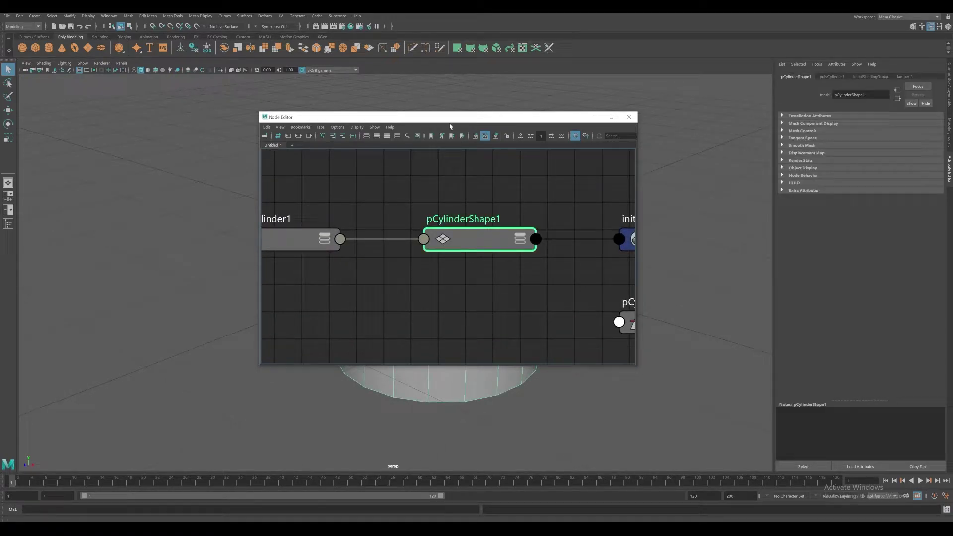
{"action": "left_click_drag", "start_coordinate": [449, 118], "coordinate": [566, 125]}
{"action": "left_click_drag", "start_coordinate": [600, 249], "coordinate": [610, 202]}
{"action": "left_click_drag", "start_coordinate": [615, 125], "coordinate": [221, 112]}
{"action": "scroll", "coordinate": [562, 207], "scroll_direction": "down", "scroll_amount": 2}
{"action": "left_click_drag", "start_coordinate": [520, 177], "coordinate": [501, 162], "text": "alt"}
{"action": "left_click_drag", "start_coordinate": [561, 184], "coordinate": [550, 206], "text": "alt"}
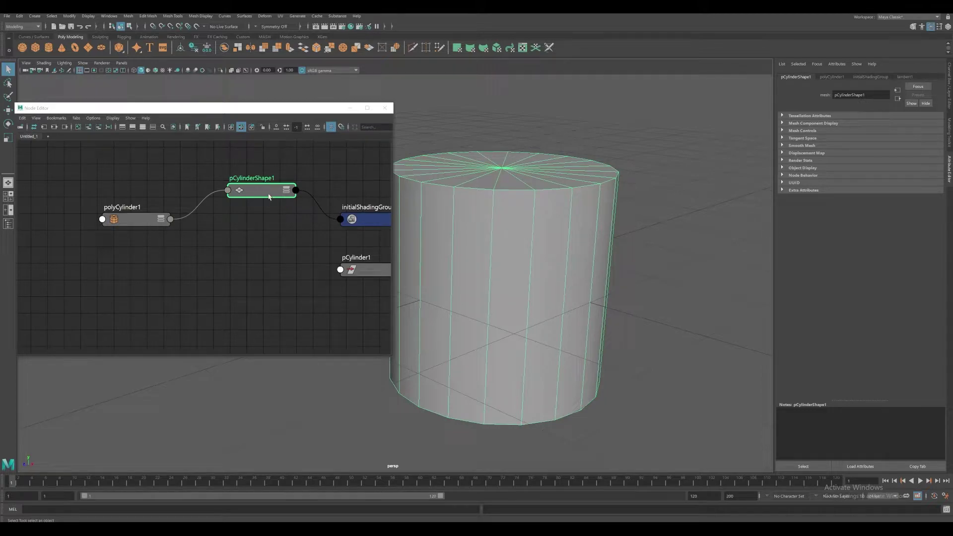
{"action": "left_click_drag", "start_coordinate": [269, 197], "coordinate": [277, 194]}
{"action": "scroll", "coordinate": [265, 203], "scroll_direction": "up", "scroll_amount": 3}
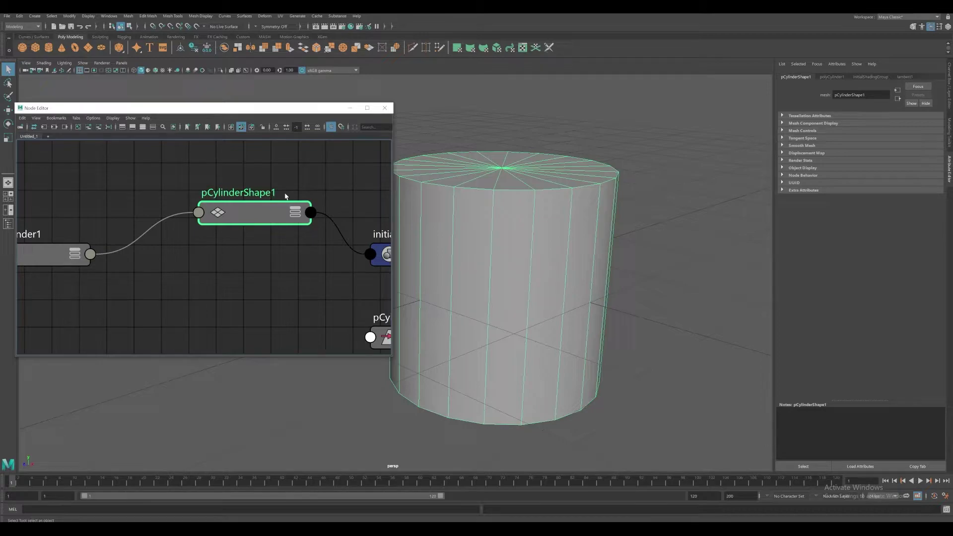
{"action": "scroll", "coordinate": [278, 213], "scroll_direction": "down", "scroll_amount": 2}
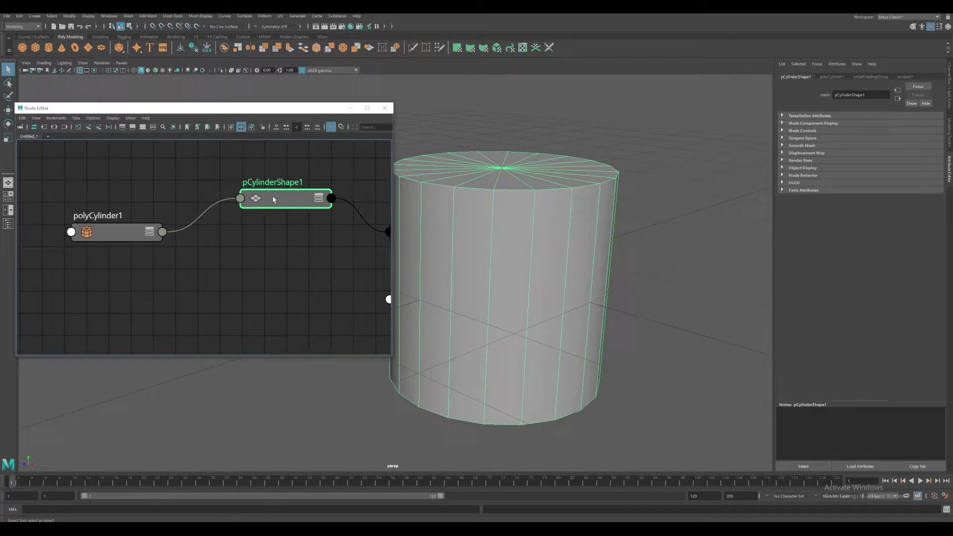
{"action": "middle_click_drag", "start_coordinate": [297, 206], "coordinate": [279, 205], "text": "alt"}
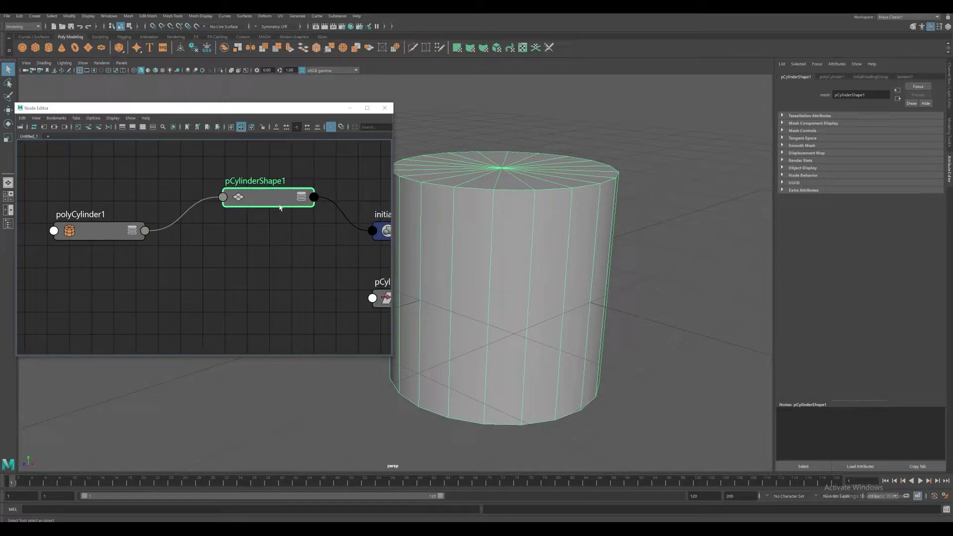
Select the polyCylinder1 node and set its radius to about 1.317 and its height to about 3.278.
{"action": "left_click", "coordinate": [99, 233]}
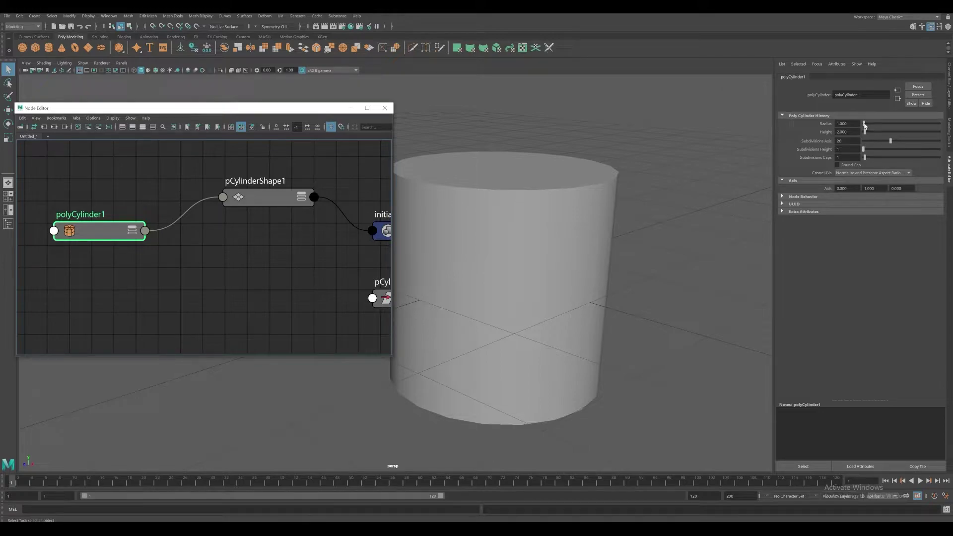
{"action": "left_click_drag", "start_coordinate": [864, 126], "coordinate": [681, 162]}
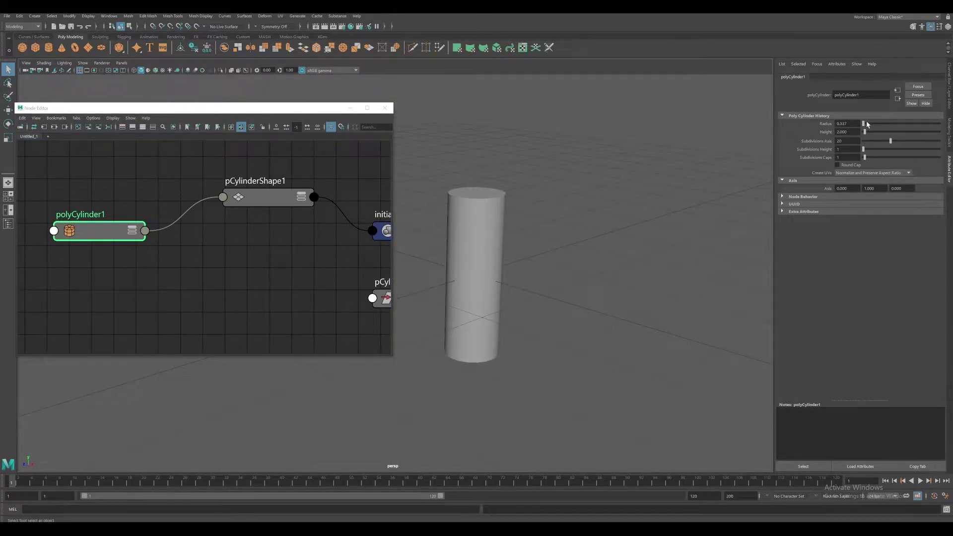
{"action": "left_click_drag", "start_coordinate": [868, 124], "coordinate": [894, 143]}
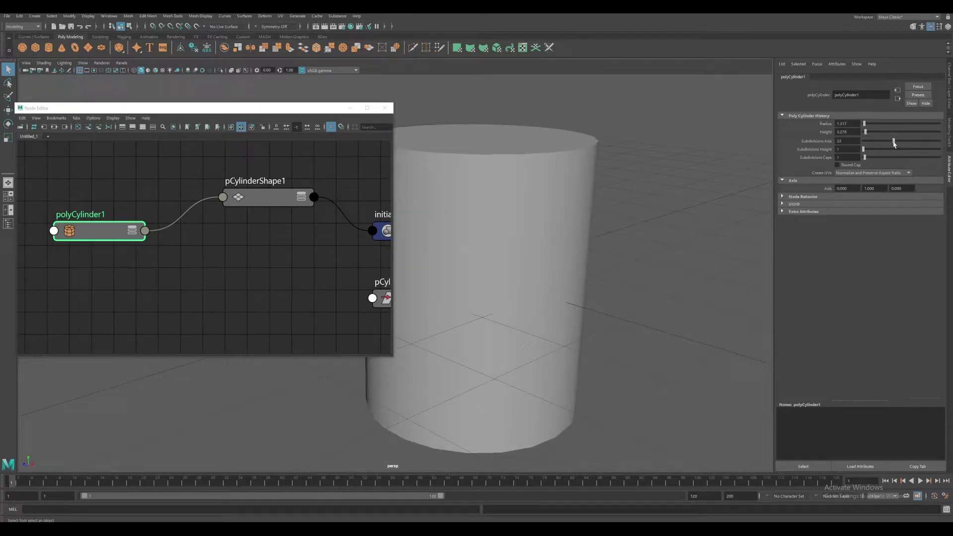
Turn on Wireframe on Shaded display in the perspective view.
{"action": "left_click", "coordinate": [592, 190]}
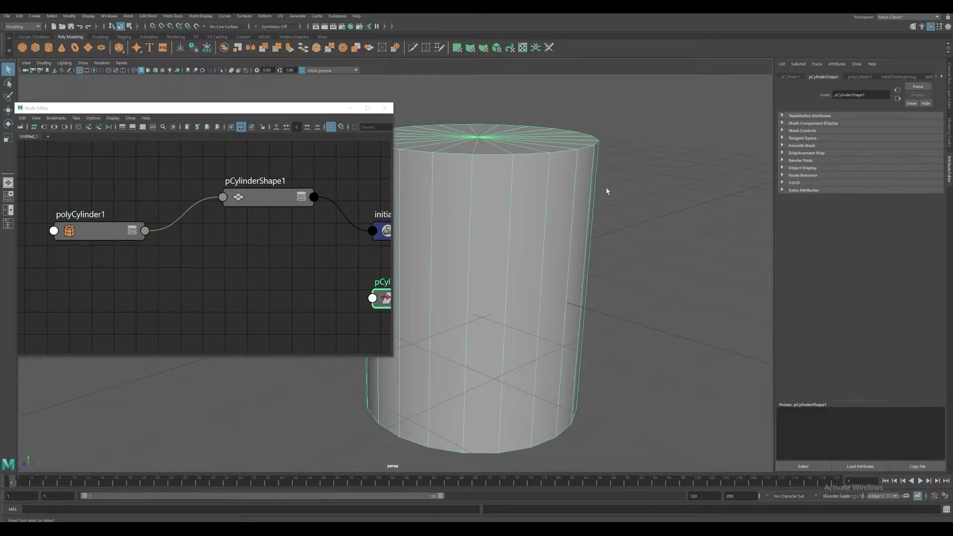
{"action": "left_click", "coordinate": [82, 63]}
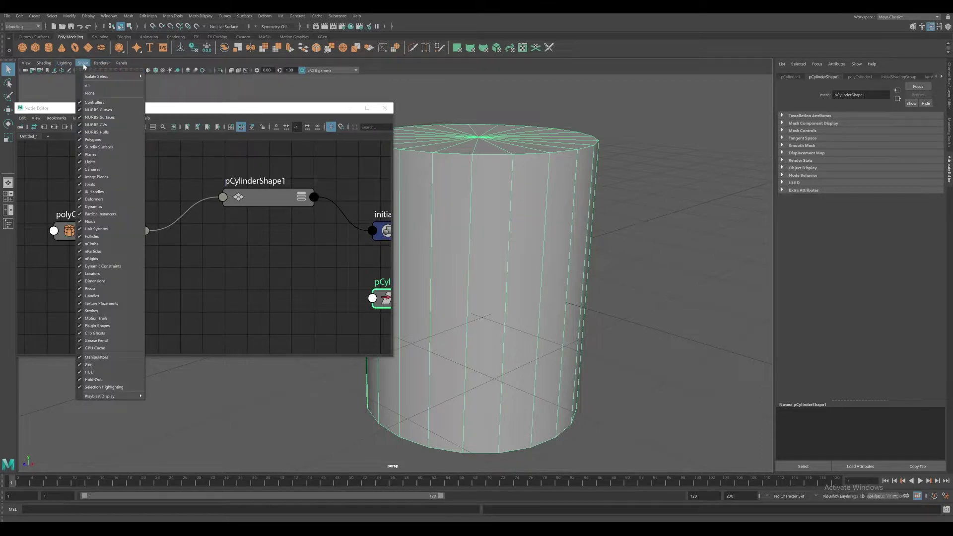
{"action": "left_click", "coordinate": [47, 64]}
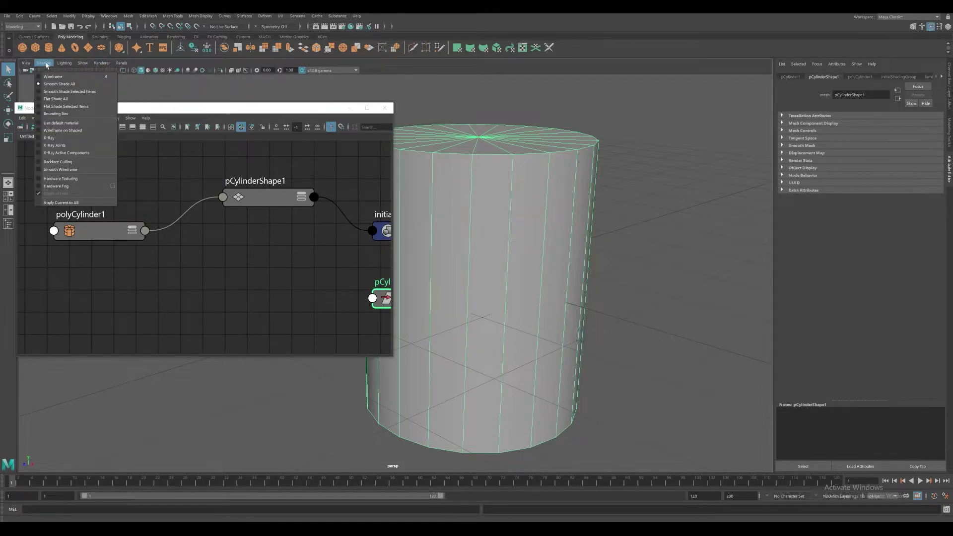
{"action": "left_click", "coordinate": [88, 132]}
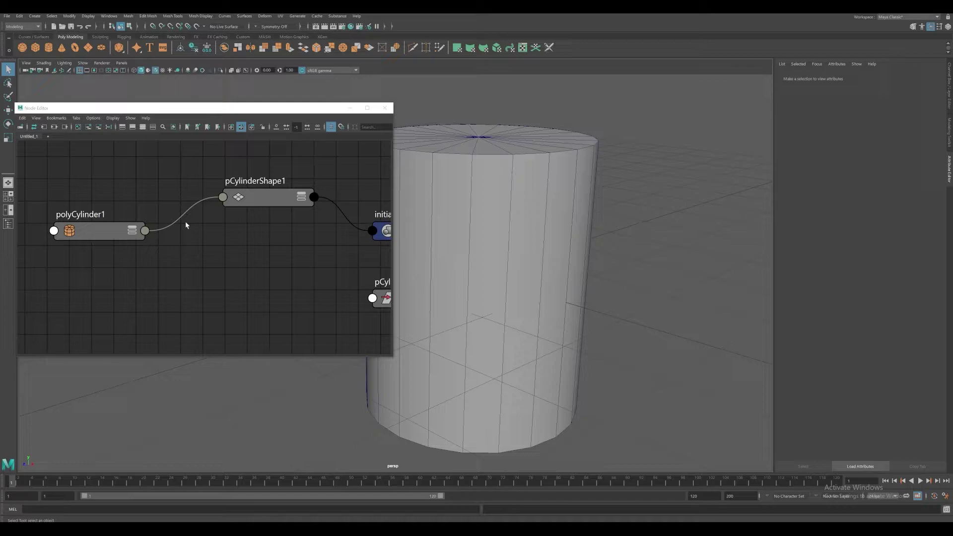
Set the polyCylinder1 node's subdivisions to 22 around the axis, 12 in height and 5 on the caps.
{"action": "left_click", "coordinate": [140, 237]}
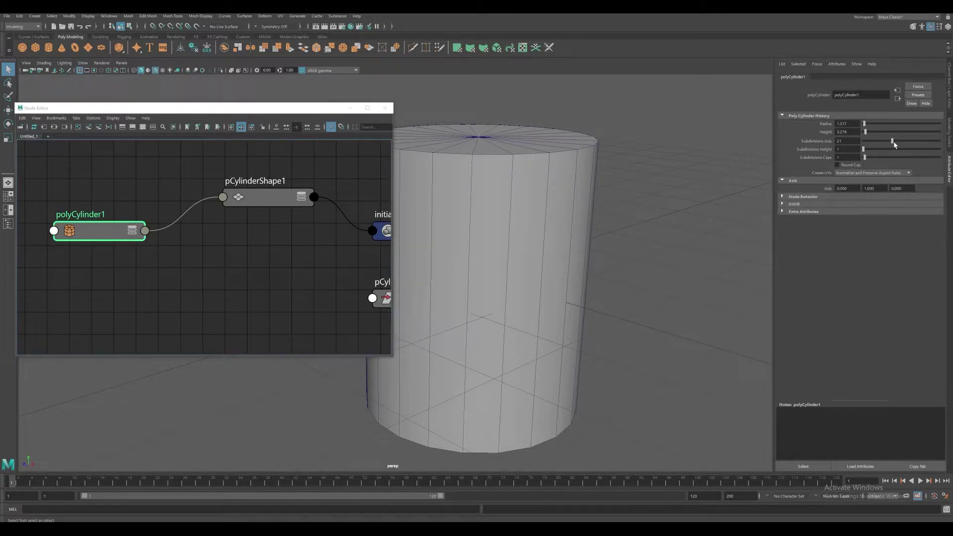
{"action": "left_click_drag", "start_coordinate": [897, 145], "coordinate": [879, 153]}
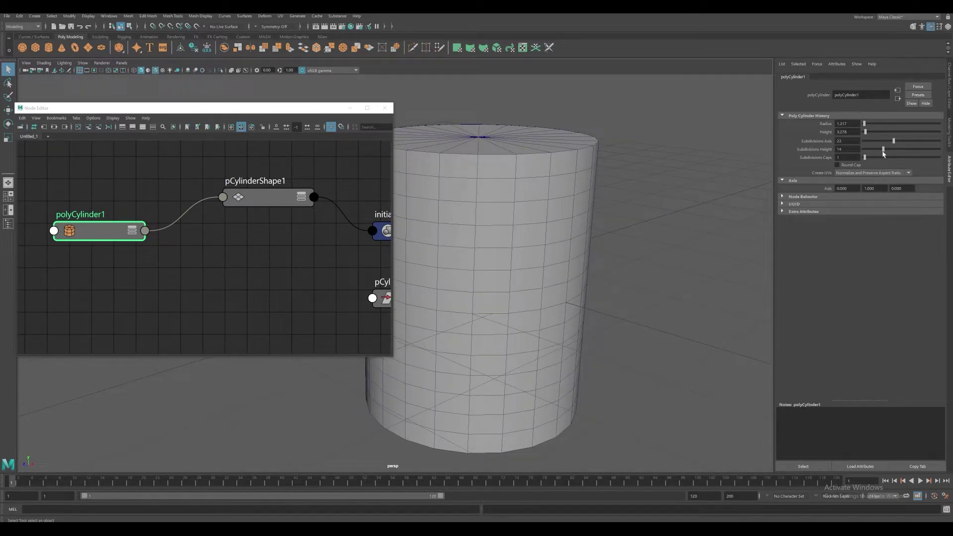
{"action": "left_click_drag", "start_coordinate": [661, 136], "coordinate": [671, 157], "text": "alt"}
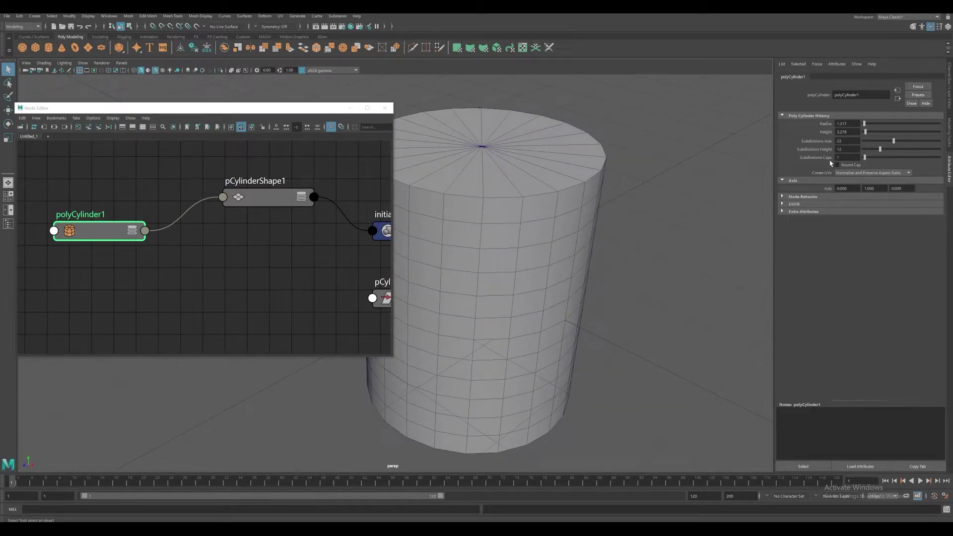
{"action": "left_click_drag", "start_coordinate": [870, 161], "coordinate": [872, 160]}
{"action": "left_click_drag", "start_coordinate": [641, 179], "coordinate": [563, 202], "text": "alt"}
Move the polyCylinder1 node closer to pCylinderShape1 in the graph and select the shape node.
{"action": "mouse_move", "coordinate": [136, 227]}
{"action": "left_mouse_down"}
{"action": "mouse_move", "coordinate": [173, 228]}
{"action": "mouse_move", "coordinate": [130, 229]}
{"action": "left_mouse_up"}
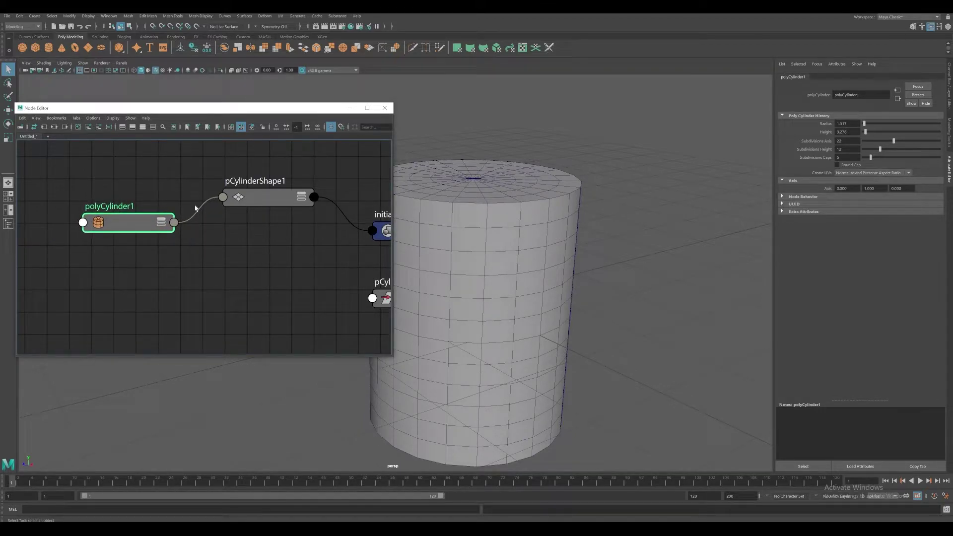
{"action": "left_click", "coordinate": [174, 223]}
{"action": "left_click", "coordinate": [203, 214]}
{"action": "left_click_drag", "start_coordinate": [278, 199], "coordinate": [273, 198]}
Select the initialShadingGroup node and move it level with the pCylinderShape1 node.
{"action": "middle_click_drag", "start_coordinate": [324, 220], "coordinate": [267, 212], "text": "alt"}
{"action": "scroll", "coordinate": [256, 217], "scroll_direction": "down", "scroll_amount": 2}
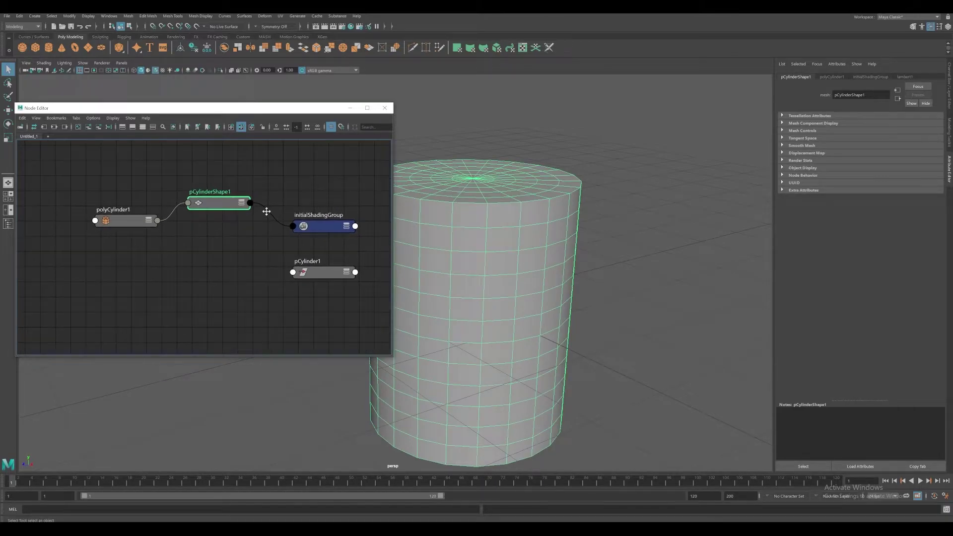
{"action": "scroll", "coordinate": [308, 211], "scroll_direction": "up", "scroll_amount": 2}
{"action": "mouse_move", "coordinate": [321, 219]}
{"action": "left_mouse_down"}
{"action": "mouse_move", "coordinate": [303, 205]}
{"action": "mouse_move", "coordinate": [341, 206]}
{"action": "mouse_move", "coordinate": [325, 206]}
{"action": "left_mouse_up"}
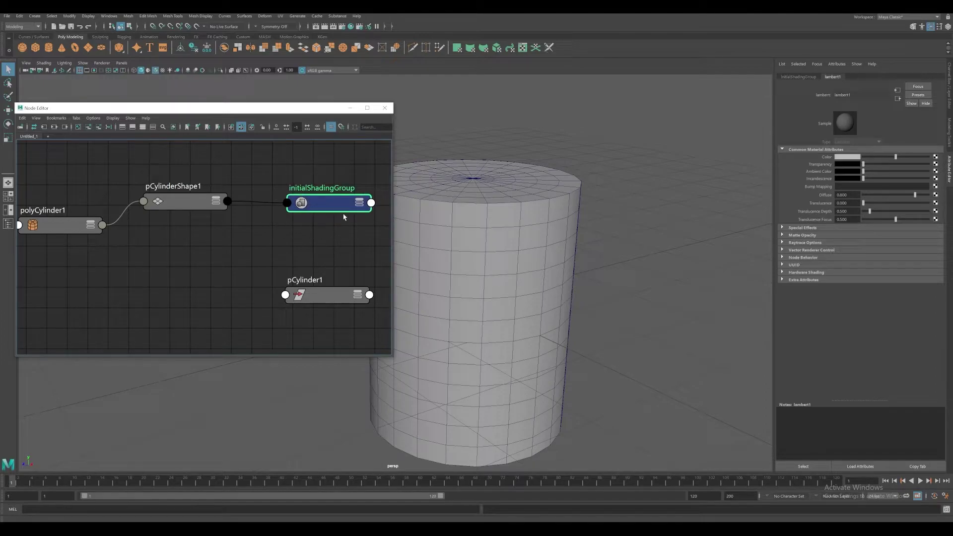
{"action": "scroll", "coordinate": [484, 230], "scroll_direction": "down", "scroll_amount": 1}
{"action": "middle_click_drag", "start_coordinate": [485, 231], "coordinate": [518, 227], "text": "alt"}
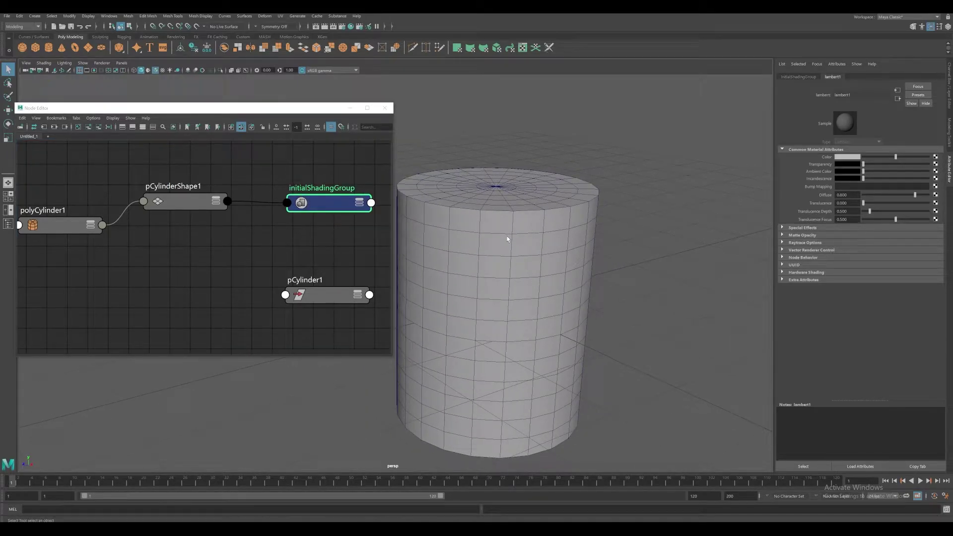
Move the initialShadingGroup node above the level of the pCylinderShape1 node in the graph.
{"action": "left_click", "coordinate": [507, 239]}
{"action": "left_click_drag", "start_coordinate": [513, 259], "coordinate": [485, 220], "text": "alt"}
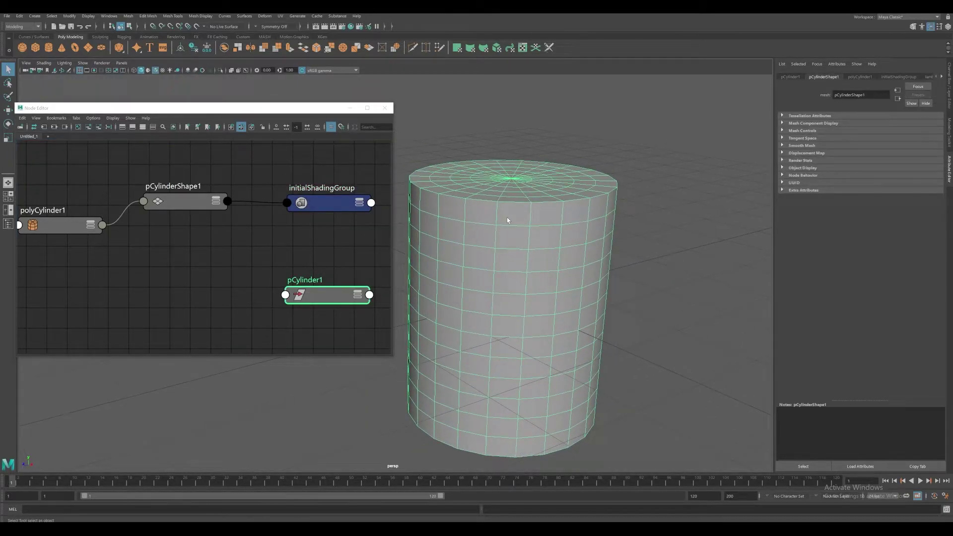
{"action": "left_click_drag", "start_coordinate": [326, 207], "coordinate": [325, 199]}
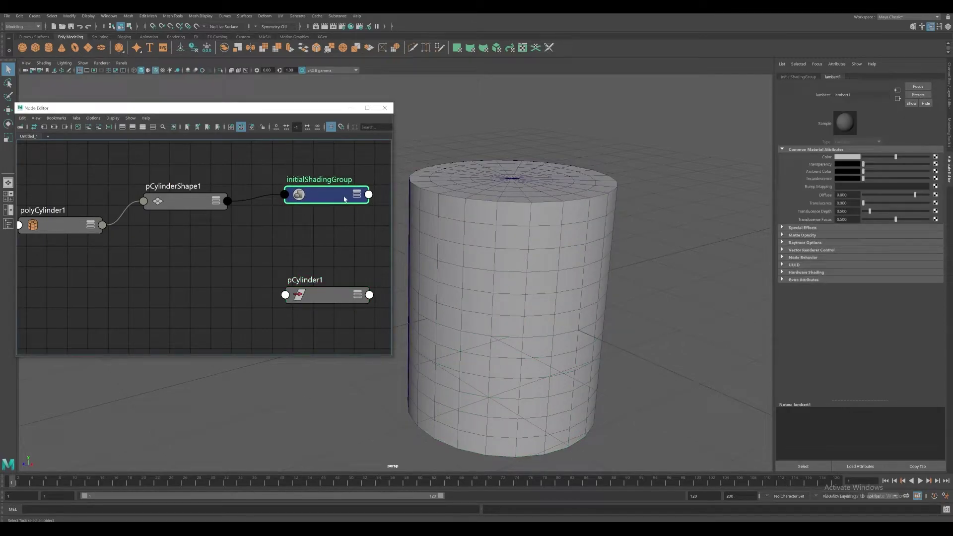
{"action": "left_click", "coordinate": [498, 230]}
{"action": "middle_click_drag", "start_coordinate": [498, 229], "coordinate": [484, 233], "text": "alt"}
{"action": "scroll", "coordinate": [448, 232], "scroll_direction": "down", "scroll_amount": 1}
{"action": "left_click_drag", "start_coordinate": [324, 194], "coordinate": [337, 178]}
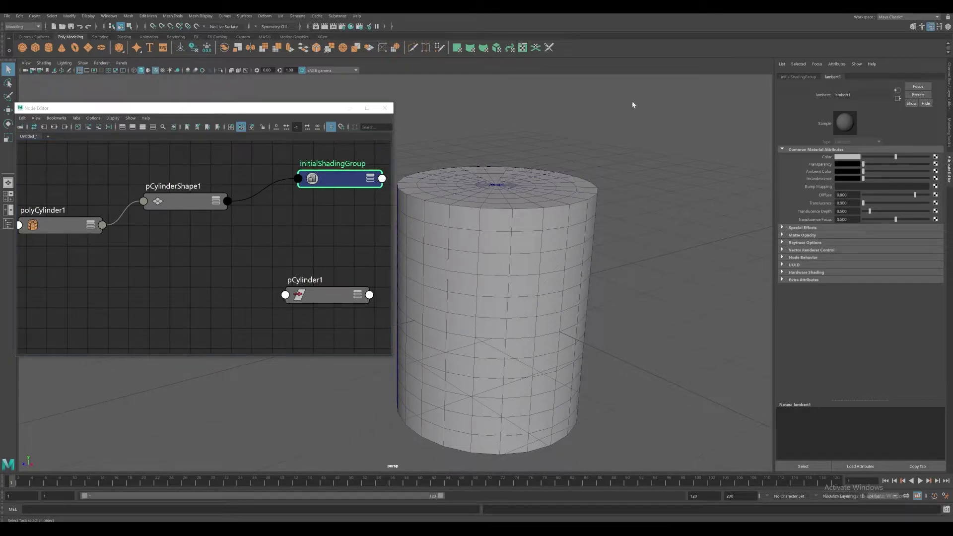
Select the pCylinder1 transform node and move it slightly closer to the initialShadingGroup node.
{"action": "middle_click_drag", "start_coordinate": [323, 222], "coordinate": [290, 210], "text": "alt"}
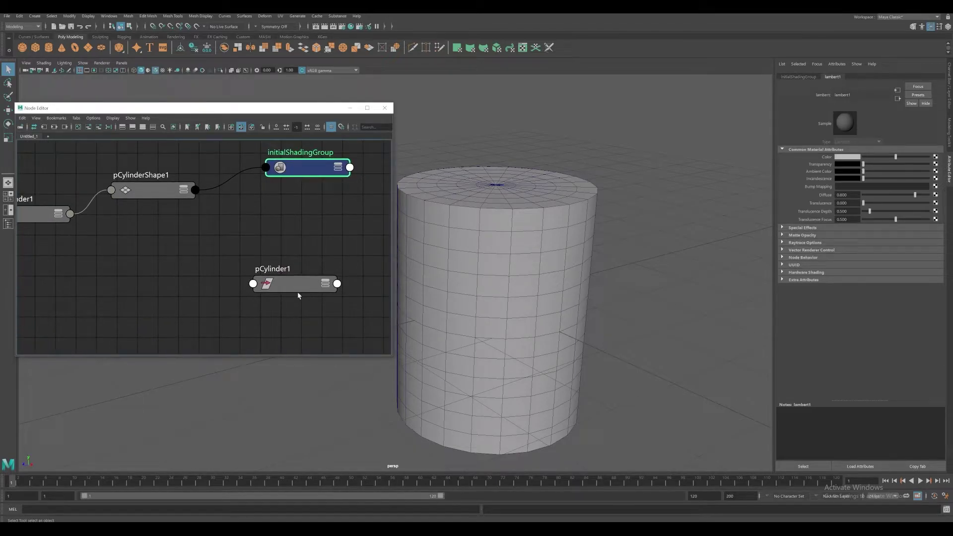
{"action": "left_click", "coordinate": [299, 272]}
{"action": "left_click_drag", "start_coordinate": [299, 272], "coordinate": [293, 277]}
Move the cylinder freely in the perspective view to a translation of about 0.94, 5.16, 0.40.
{"action": "scroll", "coordinate": [435, 217], "scroll_direction": "down", "scroll_amount": 2}
{"action": "key", "text": "w"}
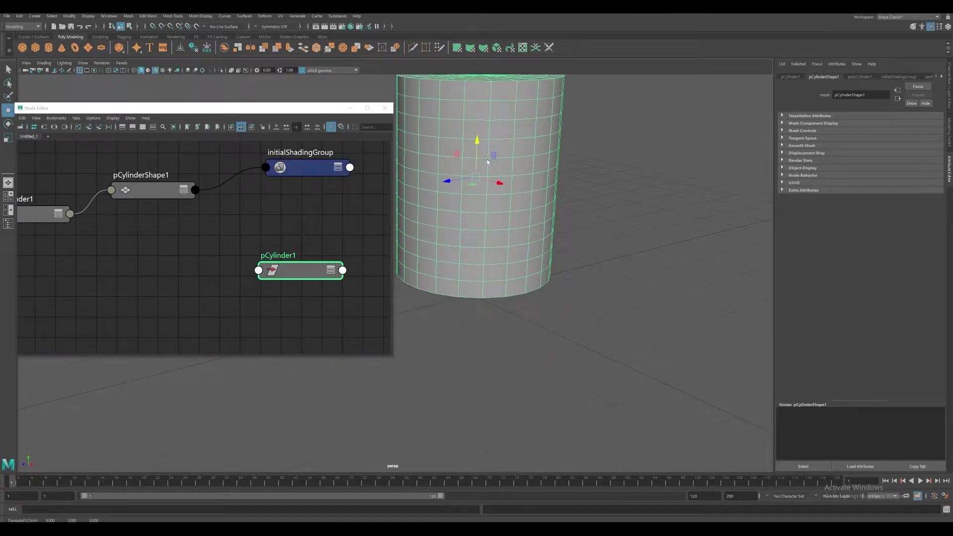
{"action": "mouse_move", "coordinate": [487, 161]}
{"action": "left_mouse_down"}
{"action": "mouse_move", "coordinate": [472, 166]}
{"action": "mouse_move", "coordinate": [512, 219]}
{"action": "mouse_move", "coordinate": [498, 166]}
{"action": "left_mouse_up"}
{"action": "scroll", "coordinate": [499, 171], "scroll_direction": "down", "scroll_amount": 1}
{"action": "middle_click_drag", "start_coordinate": [503, 198], "coordinate": [530, 245], "text": "alt"}
{"action": "left_click_drag", "start_coordinate": [513, 237], "coordinate": [478, 247]}
{"action": "scroll", "coordinate": [474, 249], "scroll_direction": "down", "scroll_amount": 1}
{"action": "middle_click_drag", "start_coordinate": [468, 249], "coordinate": [497, 254], "text": "alt"}
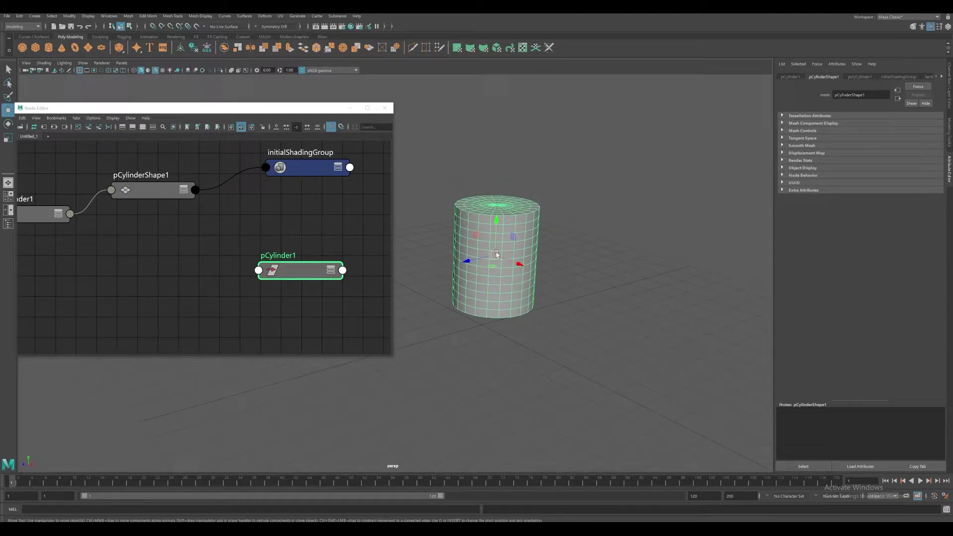
{"action": "left_click_drag", "start_coordinate": [497, 255], "coordinate": [500, 189]}
{"action": "scroll", "coordinate": [540, 244], "scroll_direction": "up", "scroll_amount": 5}
{"action": "middle_click_drag", "start_coordinate": [558, 242], "coordinate": [479, 309], "text": "alt"}
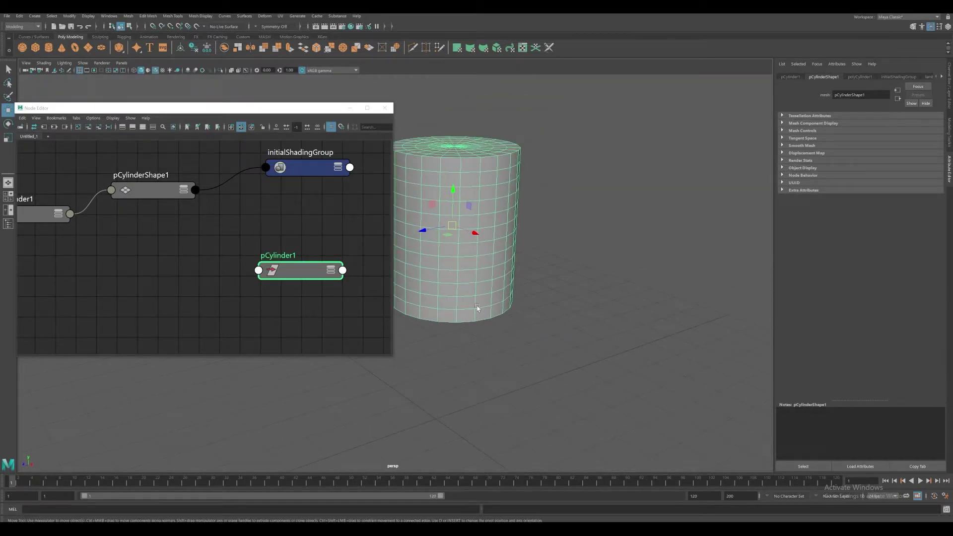
Examine the cylinder's full node graph, selecting all four nodes together and checking them against the model.
{"action": "scroll", "coordinate": [479, 308], "scroll_direction": "up", "scroll_amount": 2}
{"action": "scroll", "coordinate": [332, 271], "scroll_direction": "up", "scroll_amount": 3}
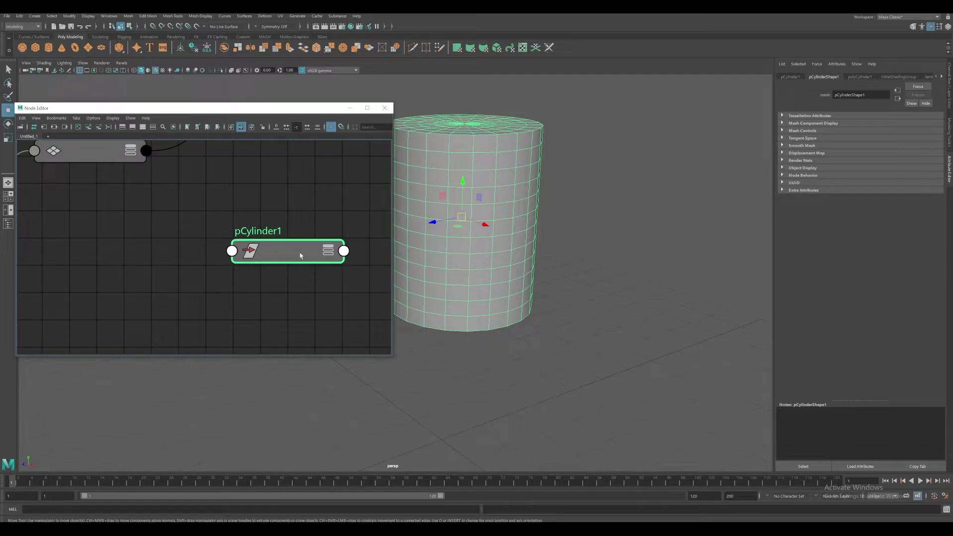
{"action": "scroll", "coordinate": [302, 215], "scroll_direction": "down", "scroll_amount": 3}
{"action": "scroll", "coordinate": [342, 207], "scroll_direction": "down", "scroll_amount": 3}
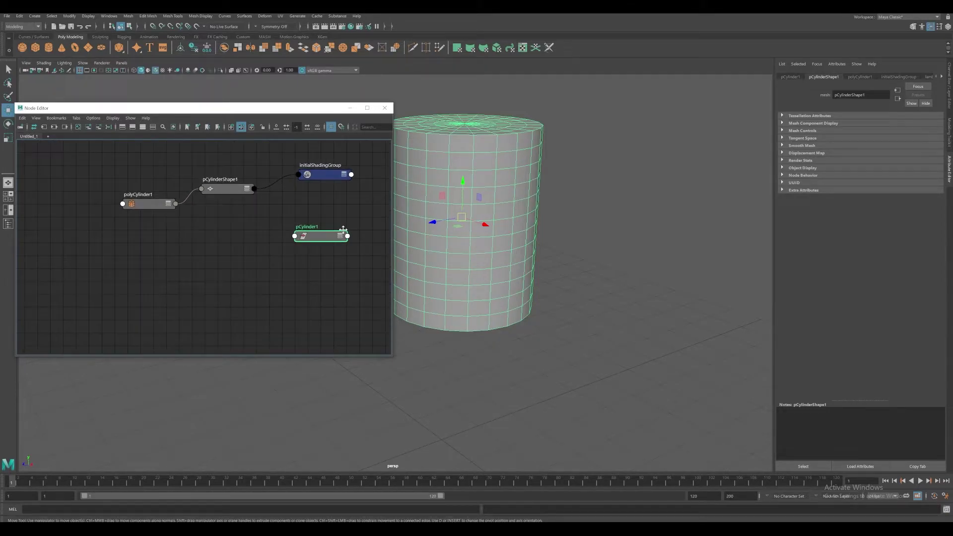
{"action": "middle_click_drag", "start_coordinate": [347, 194], "coordinate": [352, 203], "text": "alt"}
{"action": "left_click_drag", "start_coordinate": [141, 162], "coordinate": [353, 273]}
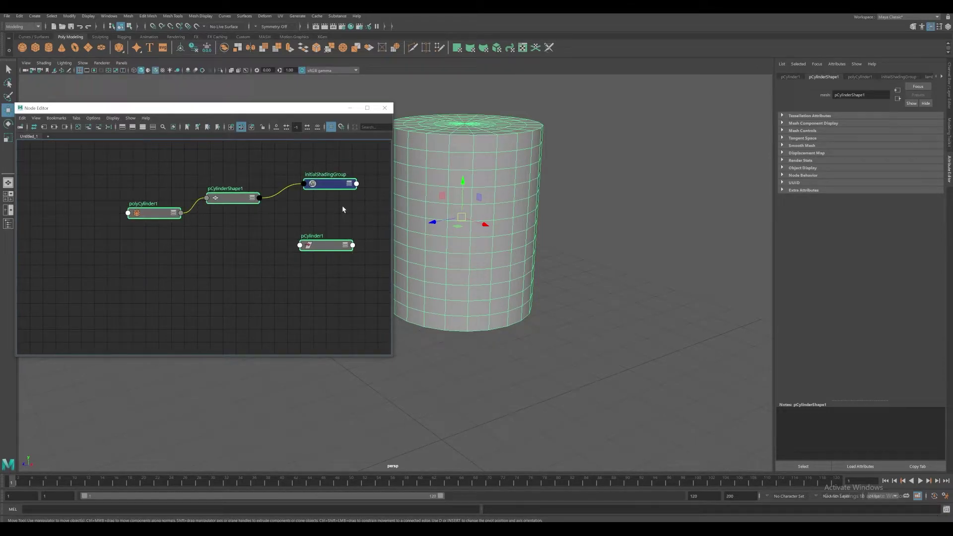
{"action": "left_click", "coordinate": [284, 215]}
{"action": "left_click", "coordinate": [471, 201]}
{"action": "middle_click_drag", "start_coordinate": [482, 185], "coordinate": [504, 211], "text": "alt"}
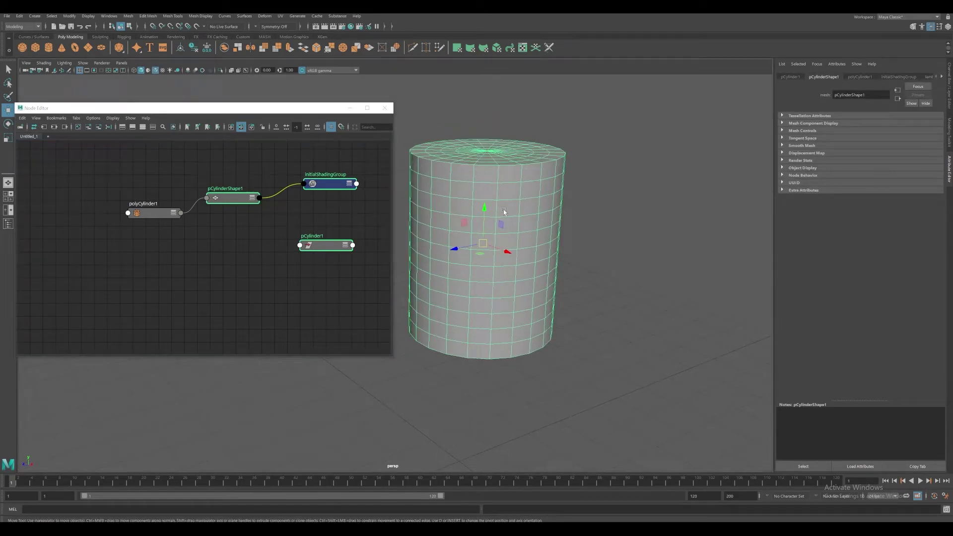
Delete the polyCylinder1 creation node from the graph.
{"action": "left_click", "coordinate": [227, 273]}
{"action": "left_click_drag", "start_coordinate": [155, 215], "coordinate": [168, 232]}
{"action": "key", "text": "Delete"}
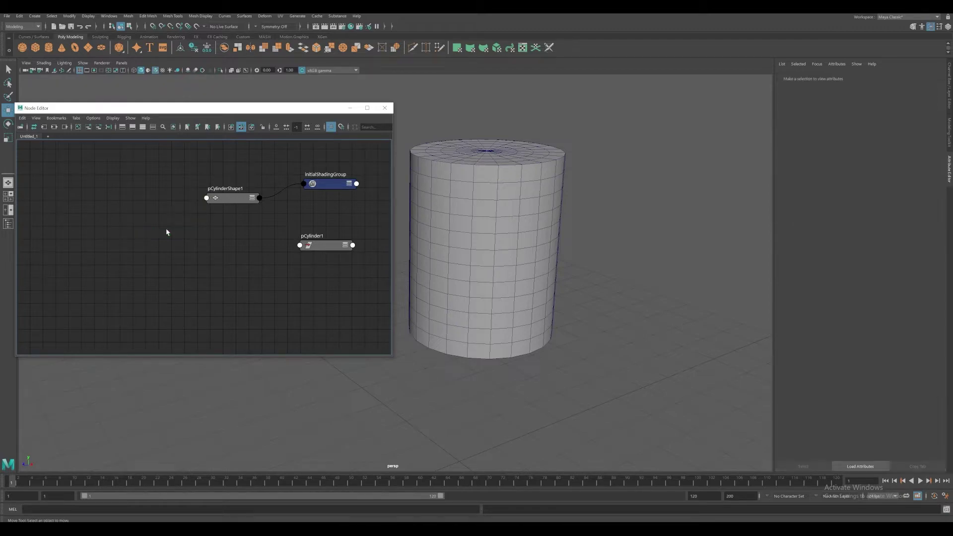
Select the cylinder and examine the attributes of its transform, shape, shading group and lambert1 nodes.
{"action": "left_click", "coordinate": [495, 183]}
{"action": "right_click_drag", "start_coordinate": [498, 156], "coordinate": [538, 163], "text": "alt"}
{"action": "middle_click_drag", "start_coordinate": [538, 163], "coordinate": [506, 202], "text": "alt"}
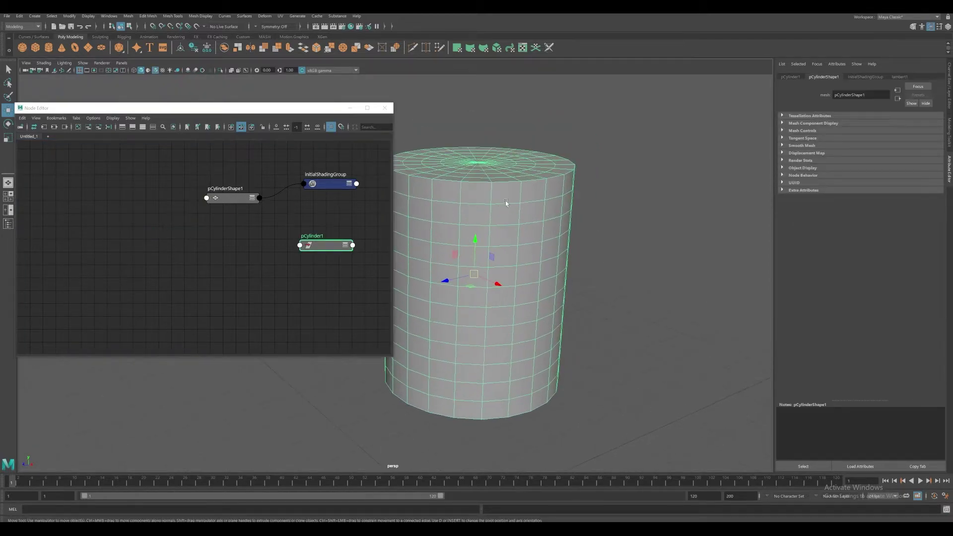
{"action": "key", "text": "F11"}
{"action": "right_click_drag", "start_coordinate": [516, 216], "coordinate": [564, 147], "text": "alt"}
{"action": "left_click", "coordinate": [801, 78]}
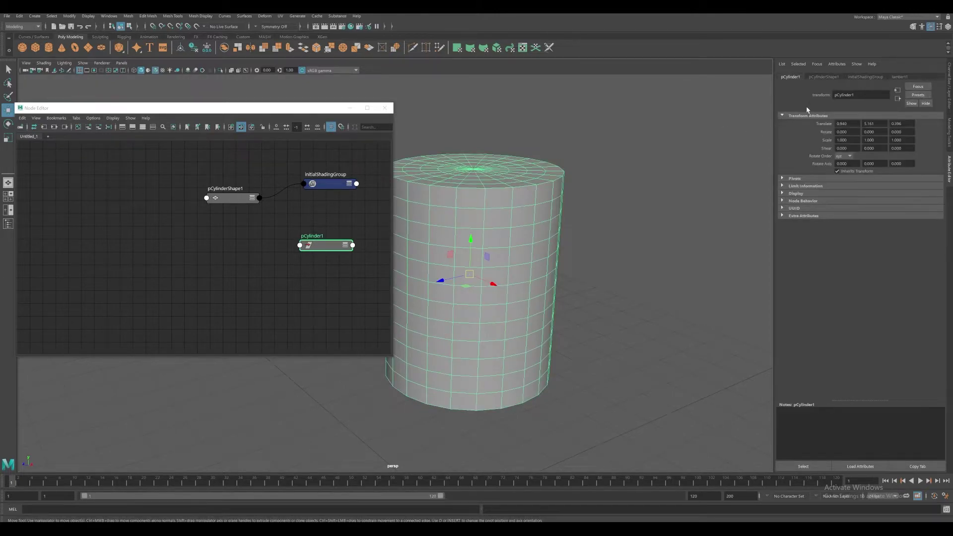
{"action": "left_click", "coordinate": [827, 80]}
{"action": "left_click", "coordinate": [867, 79]}
{"action": "left_click", "coordinate": [900, 79]}
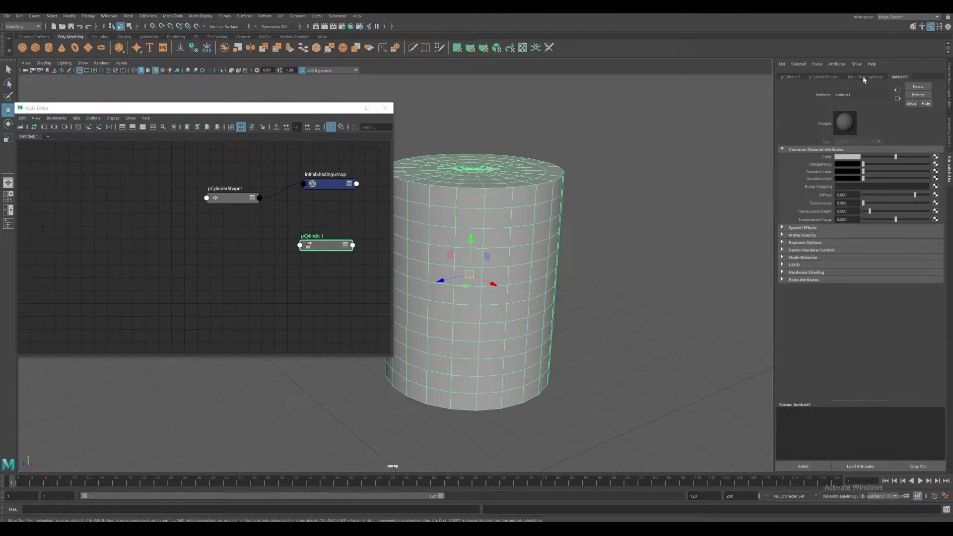
{"action": "left_click", "coordinate": [864, 79]}
{"action": "left_click", "coordinate": [824, 79]}
{"action": "left_click", "coordinate": [795, 78]}
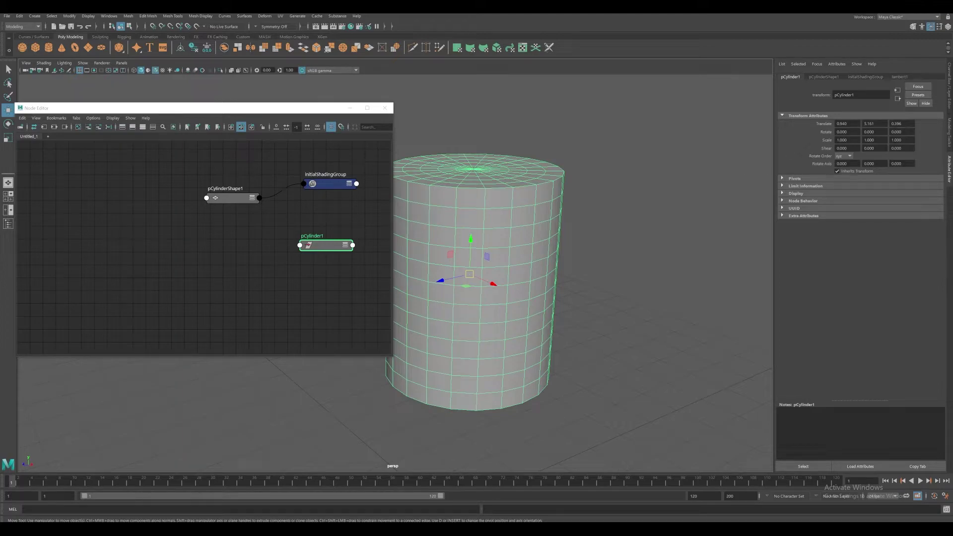
{"action": "scroll", "coordinate": [827, 78], "scroll_direction": "down", "scroll_amount": 3}
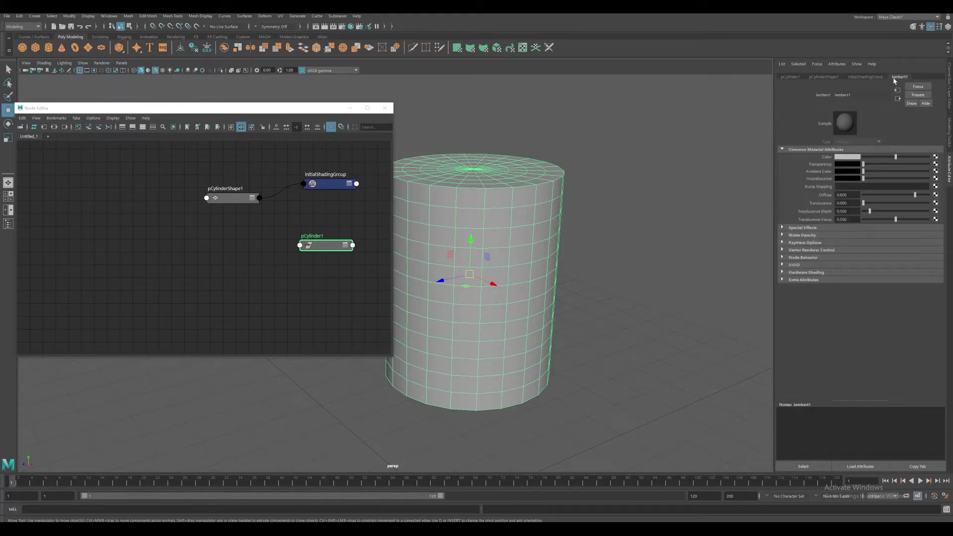
{"action": "scroll", "coordinate": [815, 78], "scroll_direction": "up", "scroll_amount": 3}
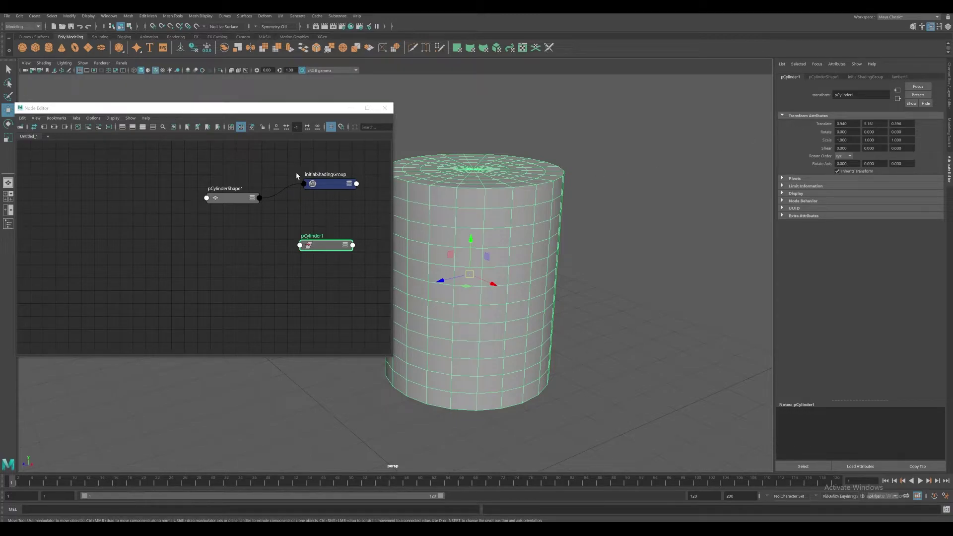
Delete the pCylinderShape1 node and undo that deletion.
{"action": "left_click", "coordinate": [224, 199]}
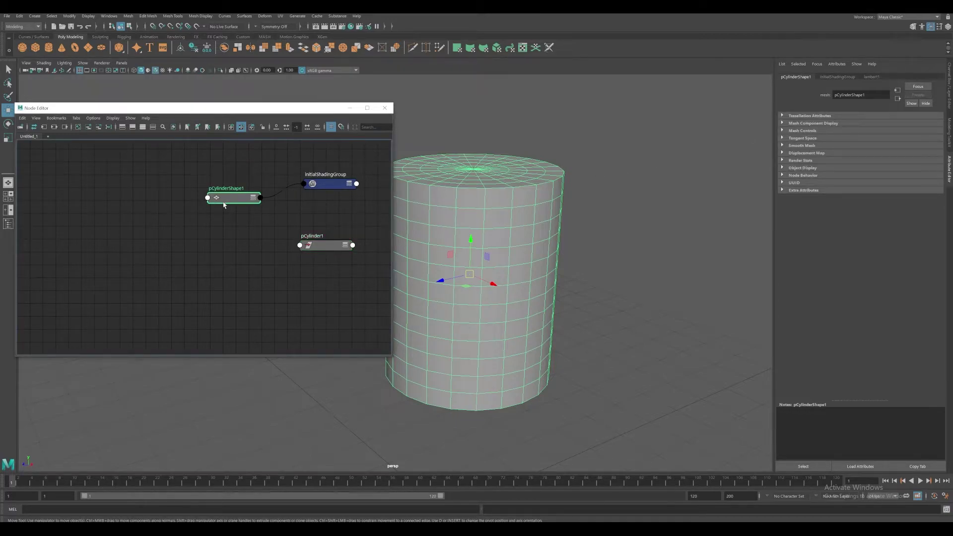
{"action": "key", "text": "Delete"}
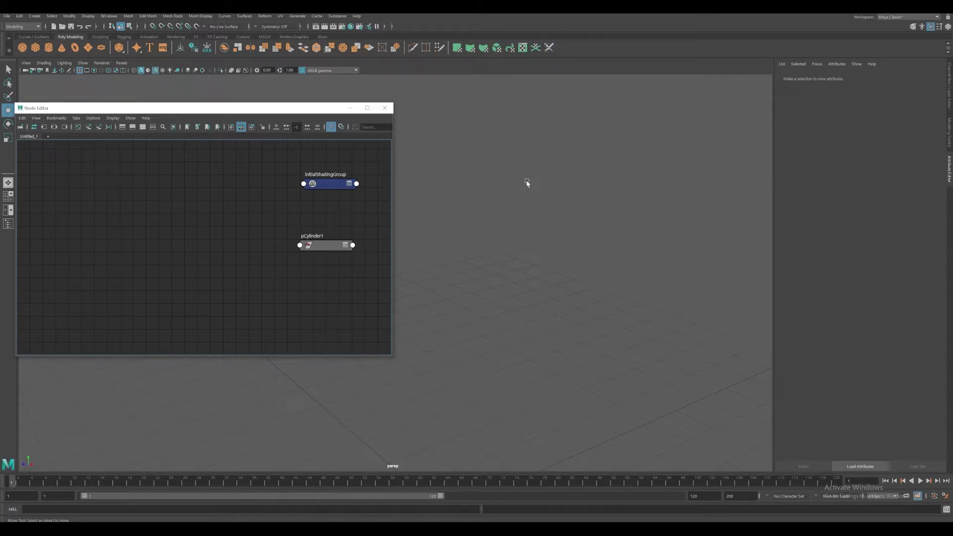
{"action": "key", "text": "ctrl+z"}
{"action": "key", "text": "ctrl+z"}
{"action": "key", "text": "ctrl+z"}
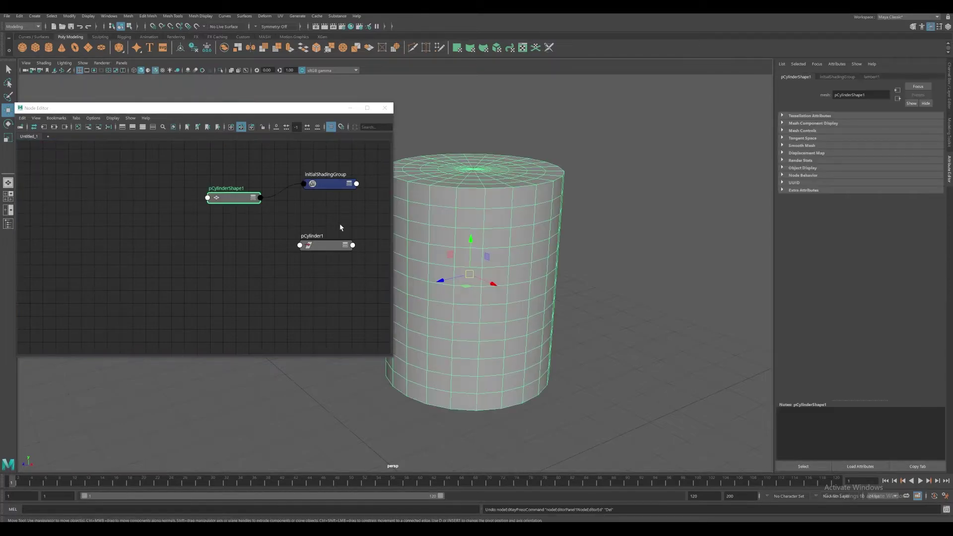
Undo the earlier actions back past the deletion of the polyCylinder1 node.
{"action": "key", "text": "ctrl+z"}
{"action": "key", "text": "ctrl+z"}
{"action": "key", "text": "ctrl+z"}
{"action": "key", "text": "ctrl+z"}
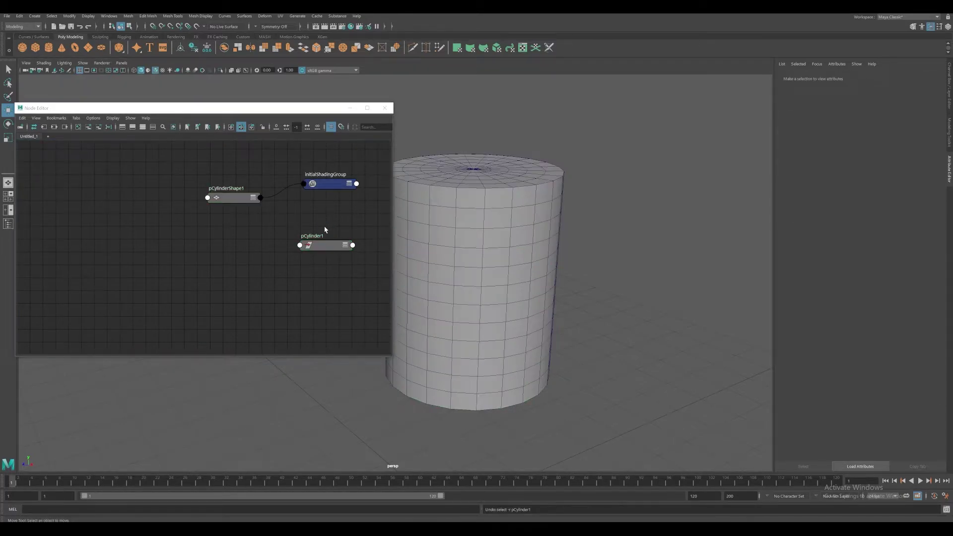
{"action": "left_click_drag", "start_coordinate": [227, 194], "coordinate": [231, 214]}
{"action": "key", "text": "ctrl+z"}
{"action": "key", "text": "ctrl+z"}
{"action": "key", "text": "ctrl+z"}
{"action": "key", "text": "ctrl+z"}
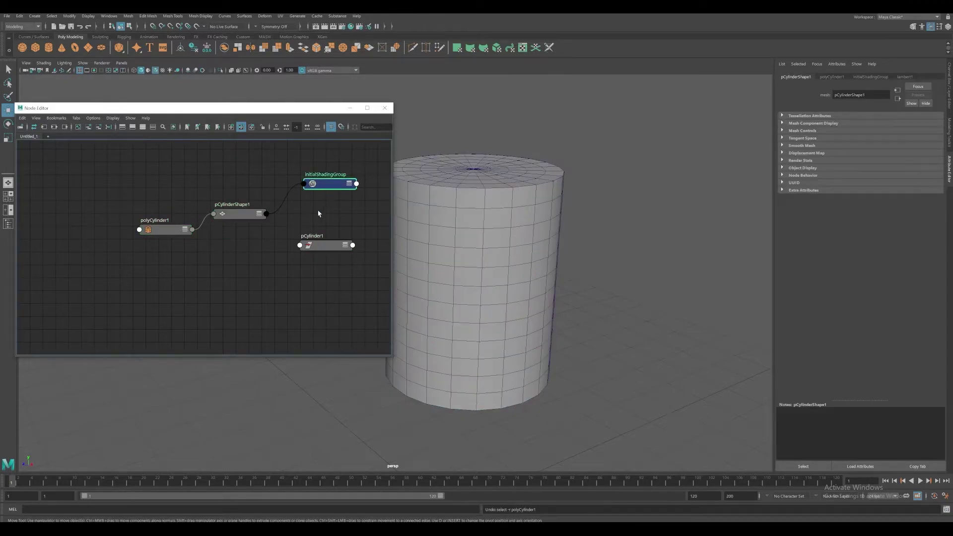
{"action": "key", "text": "ctrl+z"}
{"action": "key", "text": "ctrl+z"}
{"action": "key", "text": "ctrl+z"}
{"action": "key", "text": "ctrl+z"}
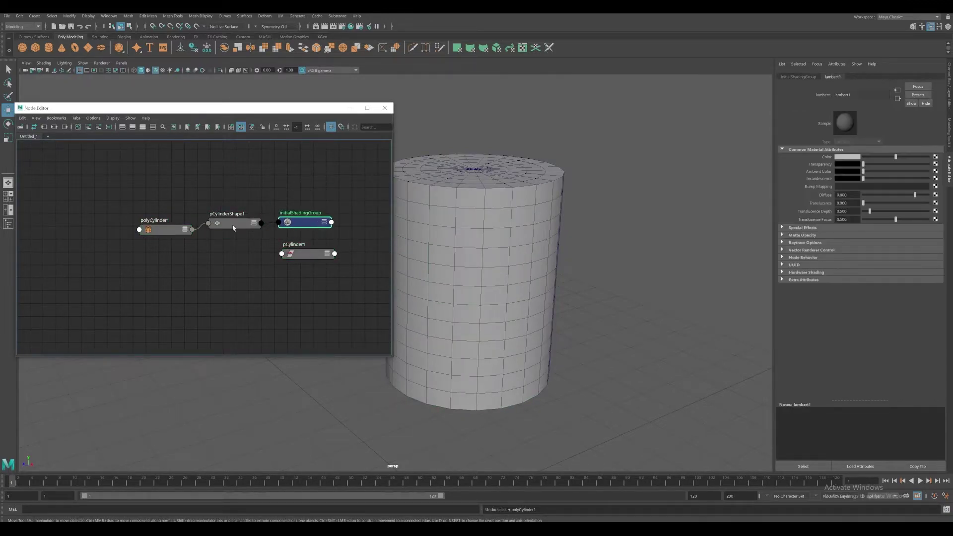
Arrange the cylinder's nodes in the graph with pCylinder1 just below initialShadingGroup.
{"action": "left_click_drag", "start_coordinate": [307, 254], "coordinate": [278, 251]}
{"action": "right_click_drag", "start_coordinate": [491, 200], "coordinate": [470, 198], "text": "alt"}
{"action": "middle_click_drag", "start_coordinate": [465, 214], "coordinate": [502, 219], "text": "alt"}
{"action": "left_click_drag", "start_coordinate": [502, 218], "coordinate": [496, 224], "text": "alt"}
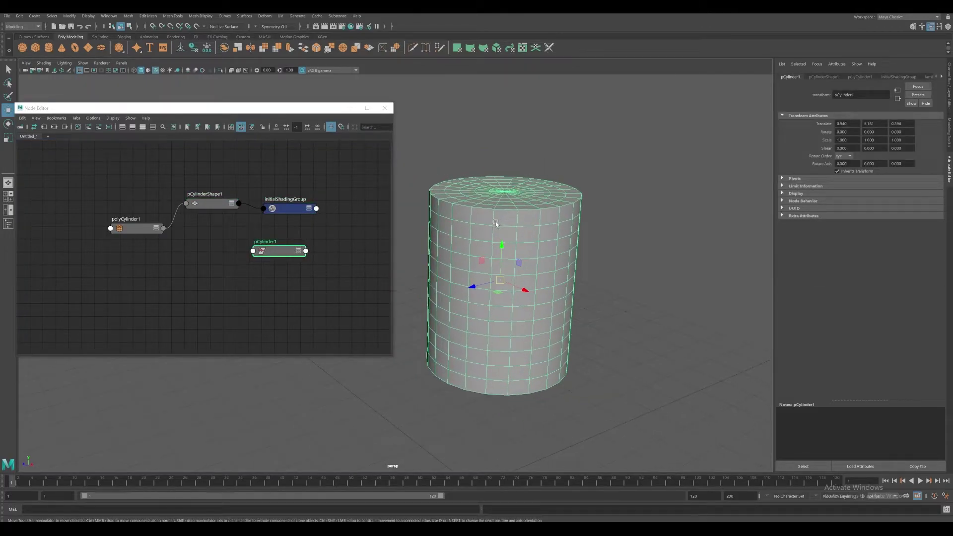
Create a polygon sphere at the origin alongside the cylinder.
{"action": "left_click", "coordinate": [436, 165]}
{"action": "left_click_drag", "start_coordinate": [437, 166], "coordinate": [416, 164], "text": "alt"}
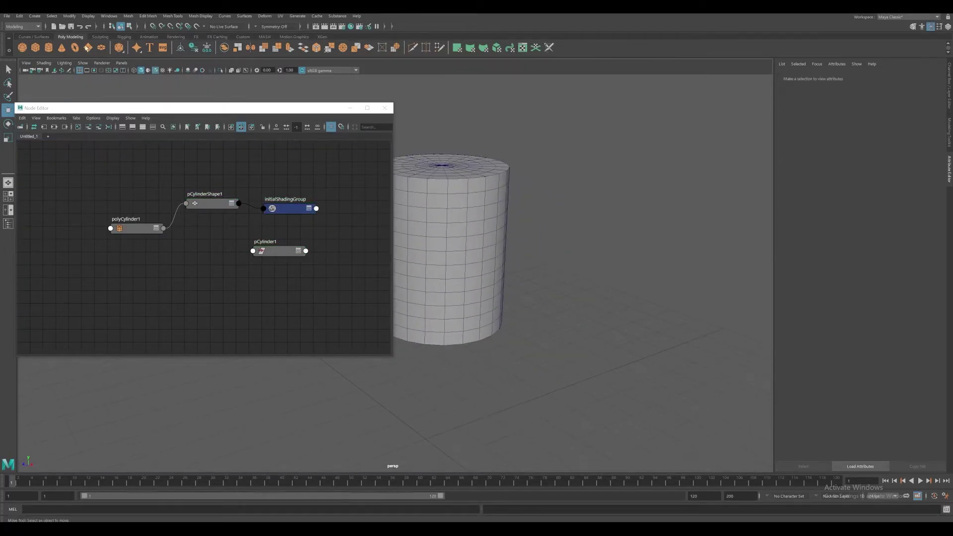
{"action": "left_click", "coordinate": [34, 16]}
{"action": "mouse_move", "coordinate": [74, 43]}
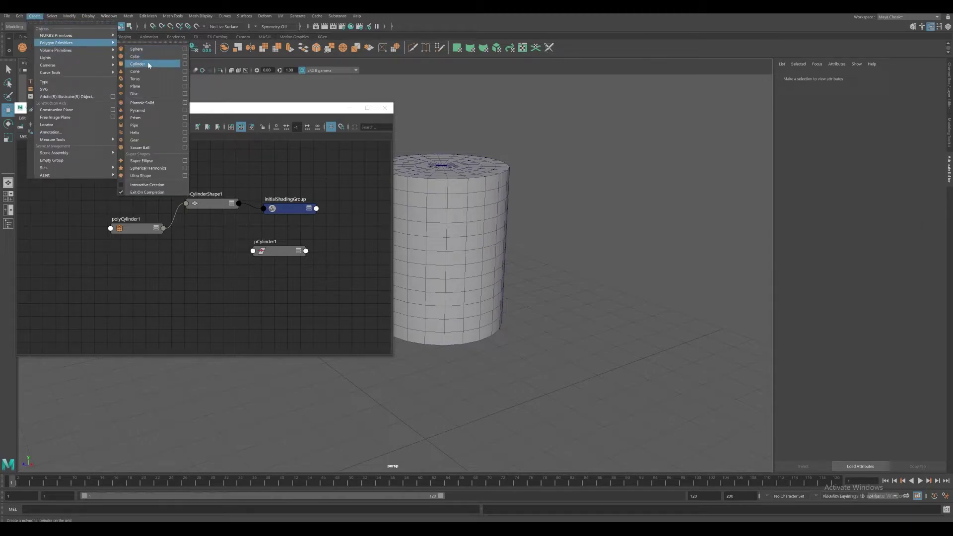
{"action": "left_click", "coordinate": [152, 49]}
{"action": "left_click_drag", "start_coordinate": [453, 227], "coordinate": [345, 239], "text": "alt"}
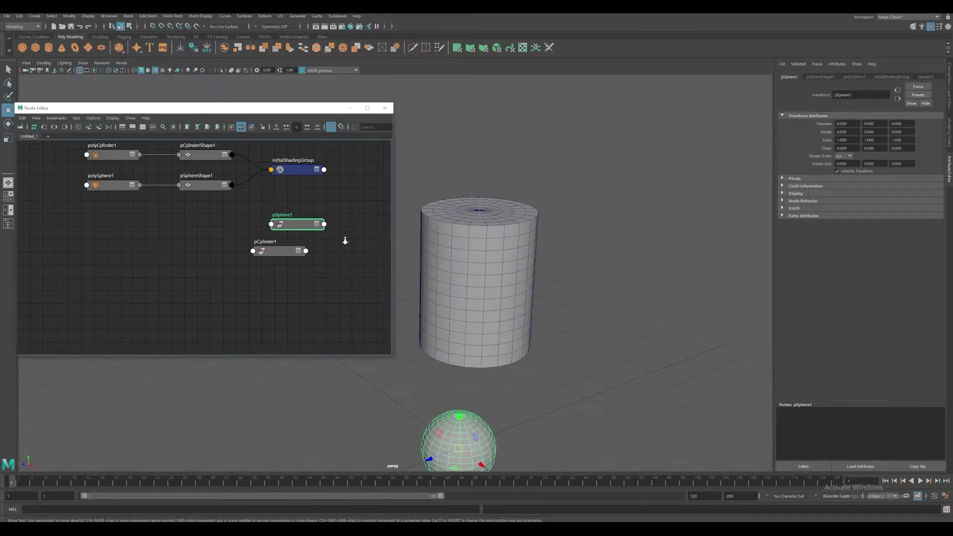
Arrange the transform nodes in the graph with pSphere1 below pSphereShape1 and pCylinder1 below initialShadingGroup.
{"action": "left_click_drag", "start_coordinate": [287, 230], "coordinate": [179, 263]}
{"action": "left_click_drag", "start_coordinate": [266, 262], "coordinate": [286, 285]}
{"action": "scroll", "coordinate": [285, 208], "scroll_direction": "down", "scroll_amount": 3}
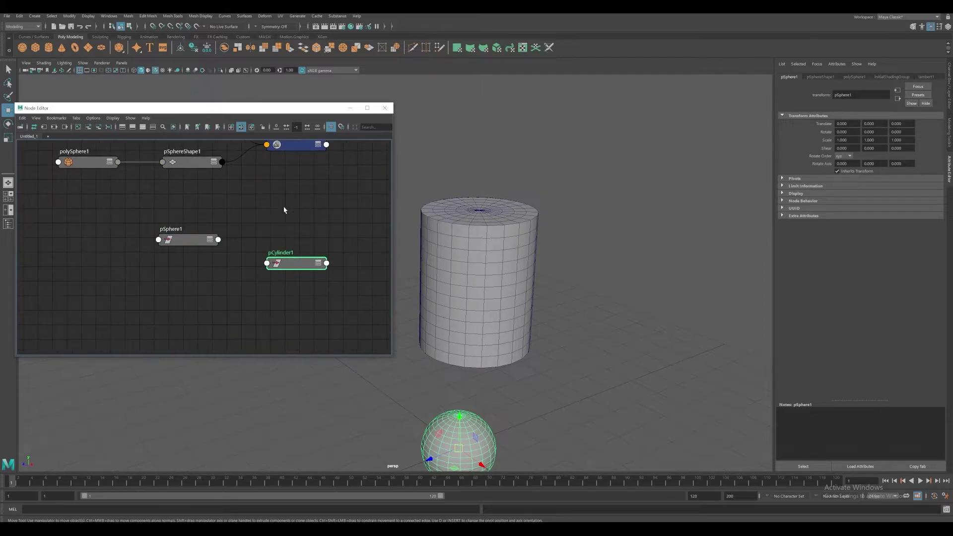
{"action": "left_click_drag", "start_coordinate": [216, 235], "coordinate": [225, 225]}
{"action": "scroll", "coordinate": [226, 225], "scroll_direction": "up", "scroll_amount": 2}
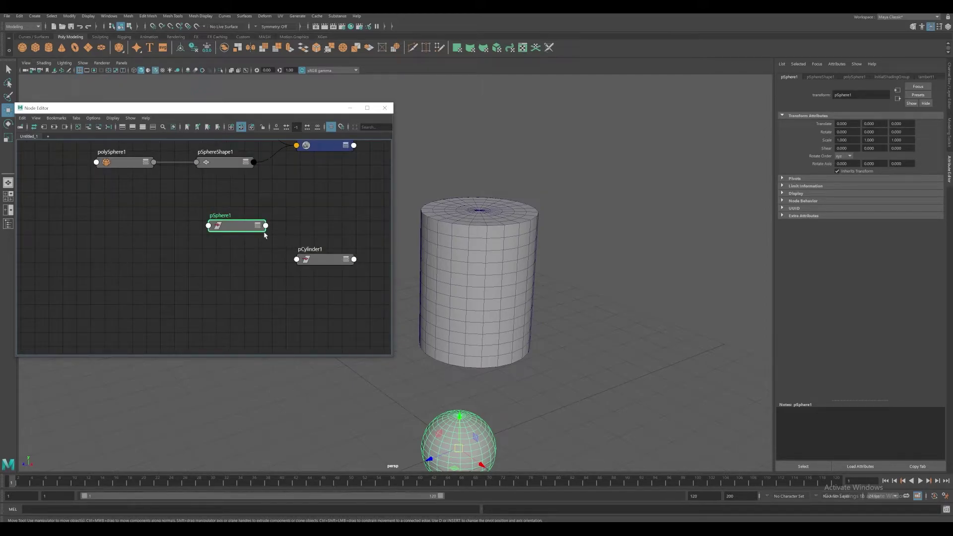
{"action": "middle_click_drag", "start_coordinate": [245, 278], "coordinate": [227, 286], "text": "alt"}
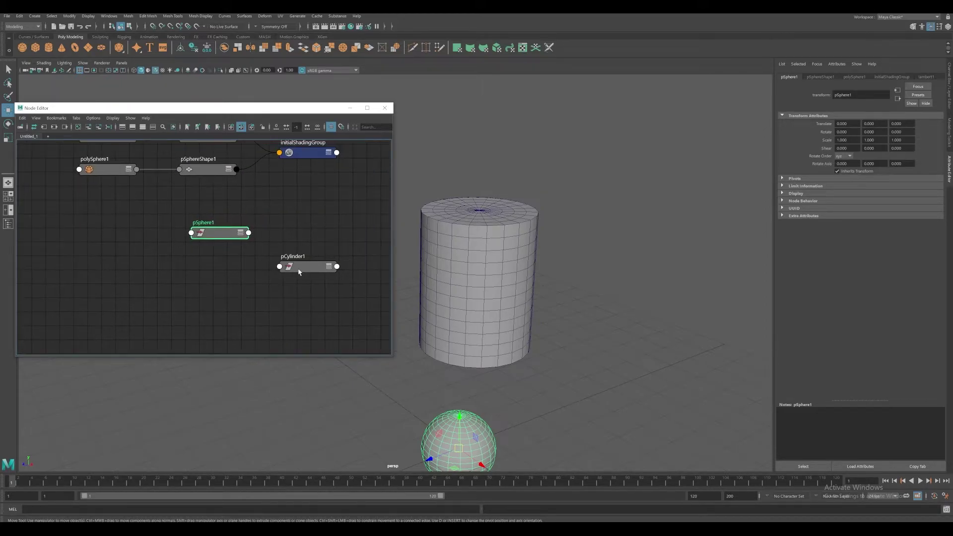
{"action": "left_click_drag", "start_coordinate": [310, 267], "coordinate": [309, 239]}
{"action": "middle_click_drag", "start_coordinate": [287, 239], "coordinate": [290, 250], "text": "alt"}
{"action": "scroll", "coordinate": [295, 249], "scroll_direction": "down", "scroll_amount": 2}
Graph only the selected sphere's input and output connections and move the initialShadingGroup node above pSphereShape1's level.
{"action": "left_click", "coordinate": [259, 246]}
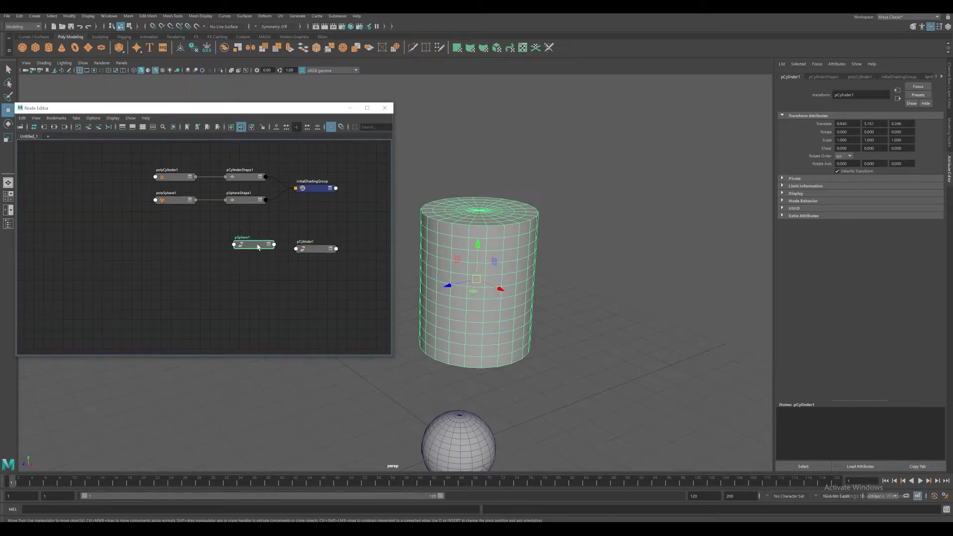
{"action": "left_click", "coordinate": [408, 342]}
{"action": "left_click", "coordinate": [459, 418]}
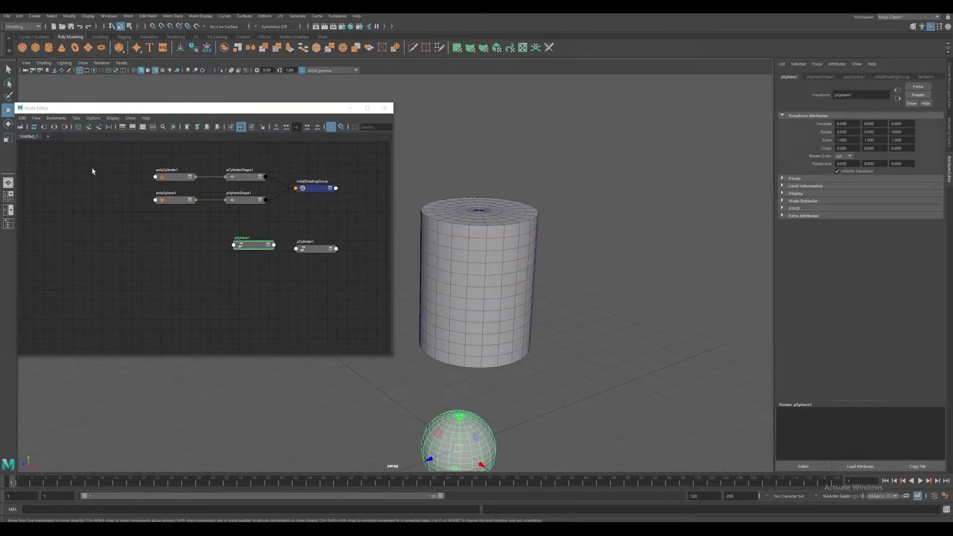
{"action": "left_click", "coordinate": [54, 128]}
{"action": "scroll", "coordinate": [228, 221], "scroll_direction": "up", "scroll_amount": 1}
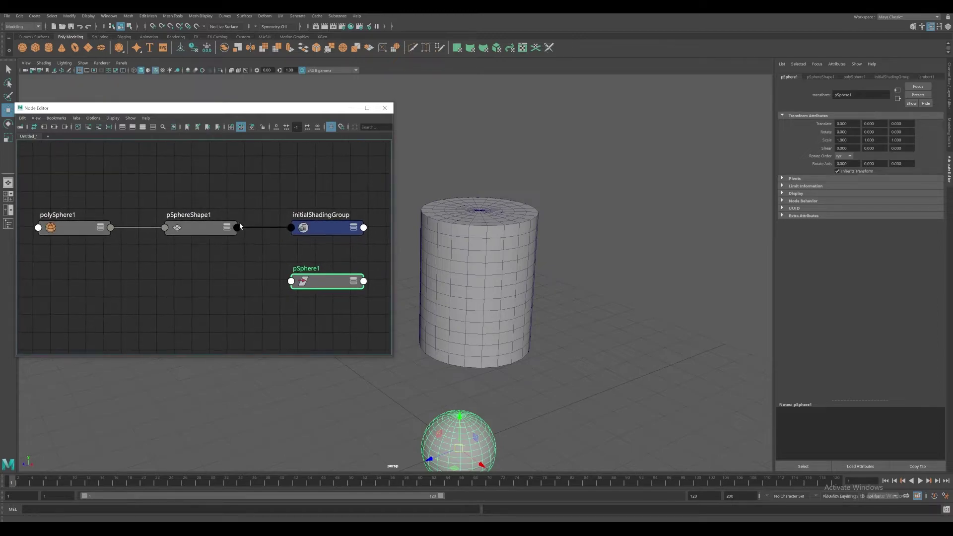
{"action": "left_click_drag", "start_coordinate": [314, 228], "coordinate": [319, 190]}
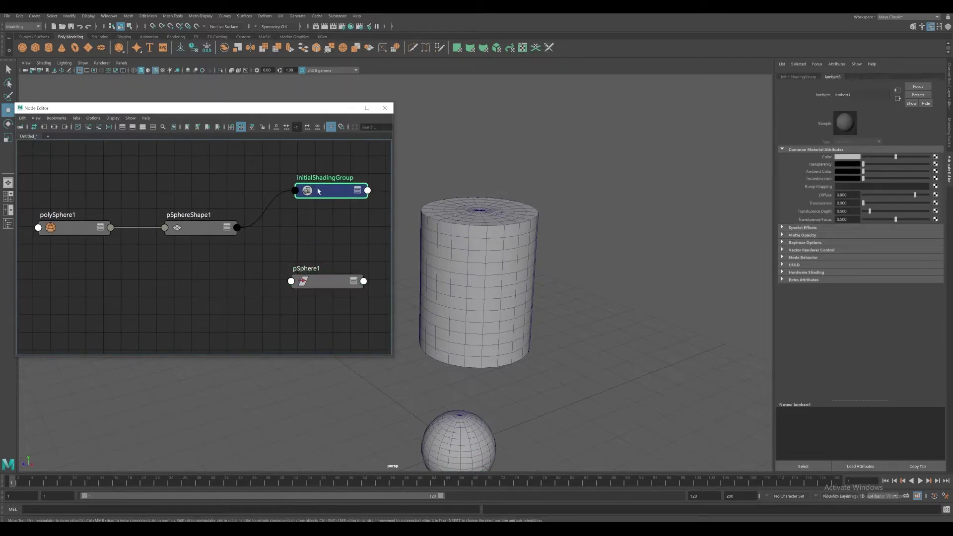
Move the pSphereShape1 node slightly higher in the graph and display the polySphere1 node's attributes.
{"action": "scroll", "coordinate": [281, 228], "scroll_direction": "down", "scroll_amount": 1}
{"action": "left_click_drag", "start_coordinate": [245, 221], "coordinate": [254, 204]}
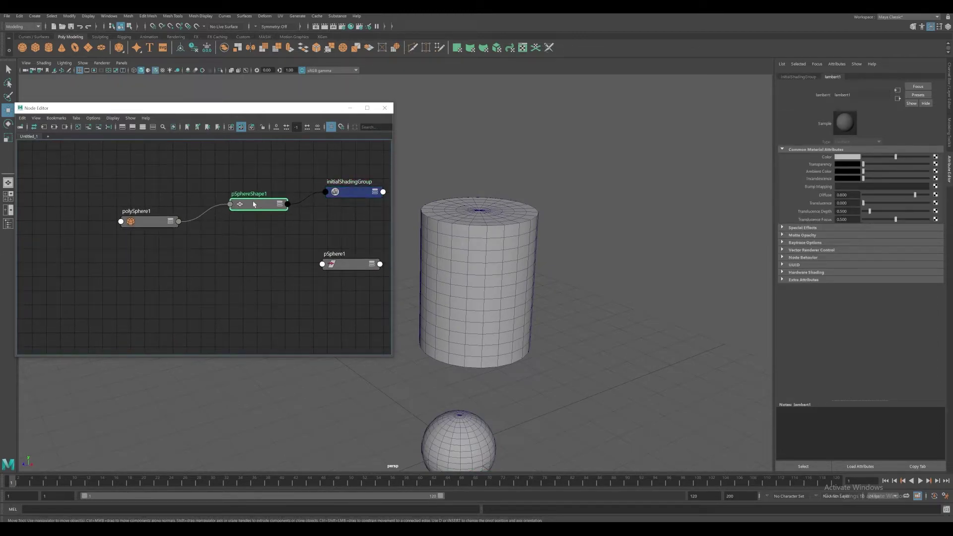
{"action": "left_click", "coordinate": [146, 226]}
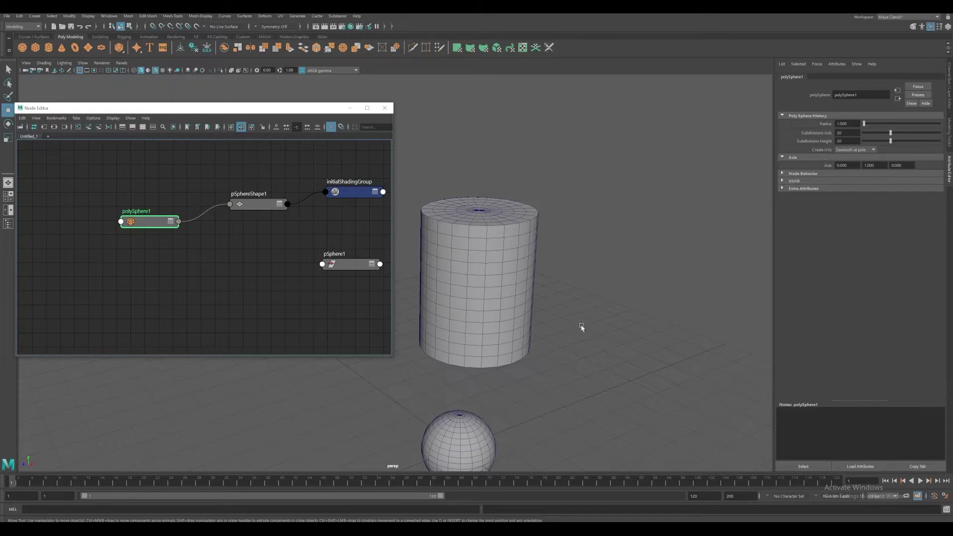
Set polySphere1's axis subdivisions to 12 and height subdivisions to 8, and enlarge its radius to about 2.9.
{"action": "left_click", "coordinate": [479, 433]}
{"action": "middle_click_drag", "start_coordinate": [511, 411], "coordinate": [549, 256], "text": "alt"}
{"action": "scroll", "coordinate": [606, 243], "scroll_direction": "up", "scroll_amount": 1}
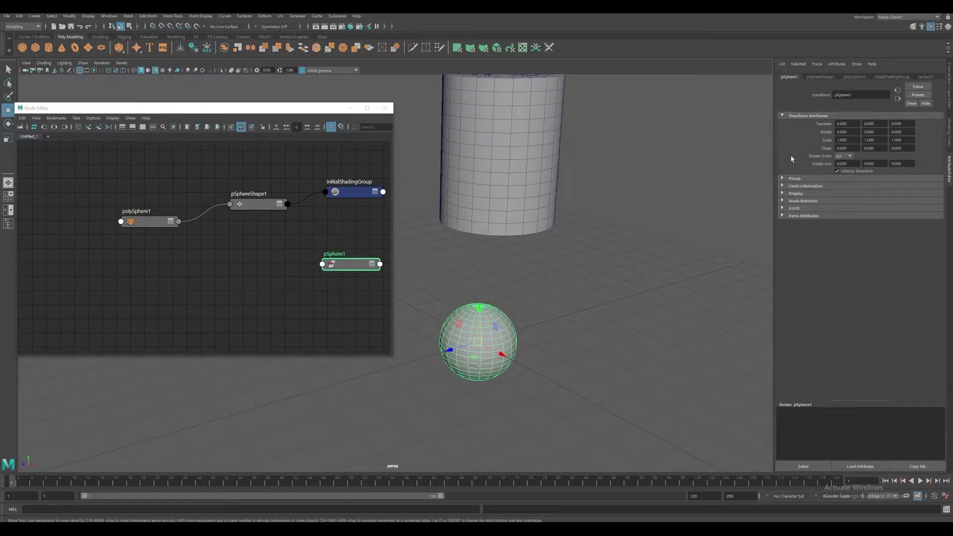
{"action": "left_click", "coordinate": [158, 222]}
{"action": "mouse_move", "coordinate": [885, 133]}
{"action": "left_mouse_down"}
{"action": "mouse_move", "coordinate": [873, 144]}
{"action": "mouse_move", "coordinate": [867, 127]}
{"action": "left_mouse_up"}
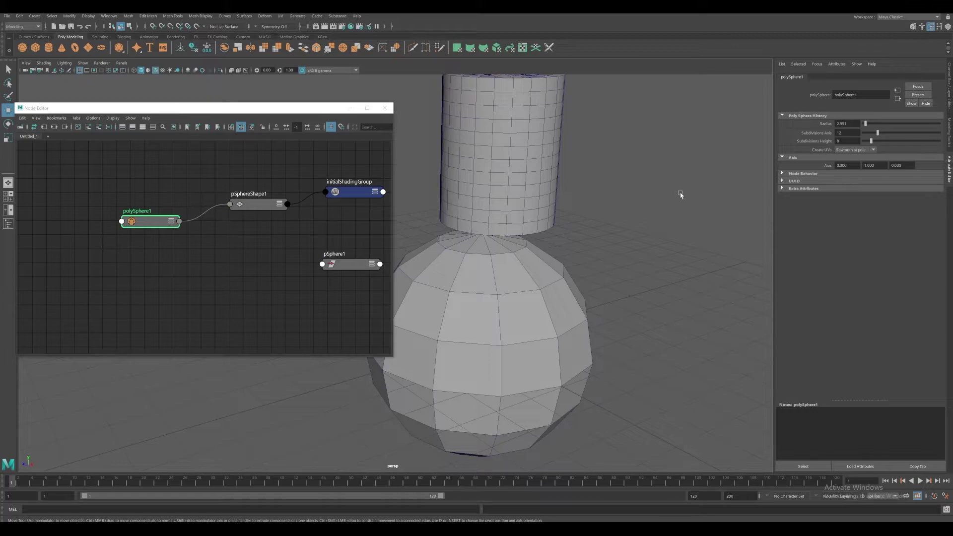
Move the initialShadingGroup node higher in the graph and set its lambert1 material color to red.
{"action": "scroll", "coordinate": [681, 195], "scroll_direction": "down", "scroll_amount": 1}
{"action": "middle_click_drag", "start_coordinate": [327, 221], "coordinate": [283, 214], "text": "alt"}
{"action": "left_click", "coordinate": [293, 260]}
{"action": "middle_click_drag", "start_coordinate": [319, 187], "coordinate": [288, 209], "text": "alt"}
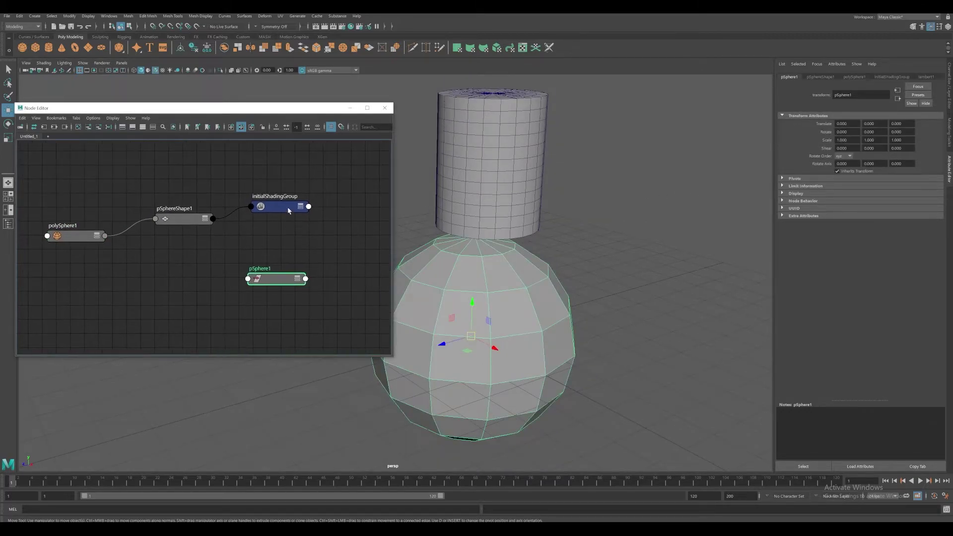
{"action": "left_click", "coordinate": [289, 211]}
{"action": "scroll", "coordinate": [311, 212], "scroll_direction": "down", "scroll_amount": 1}
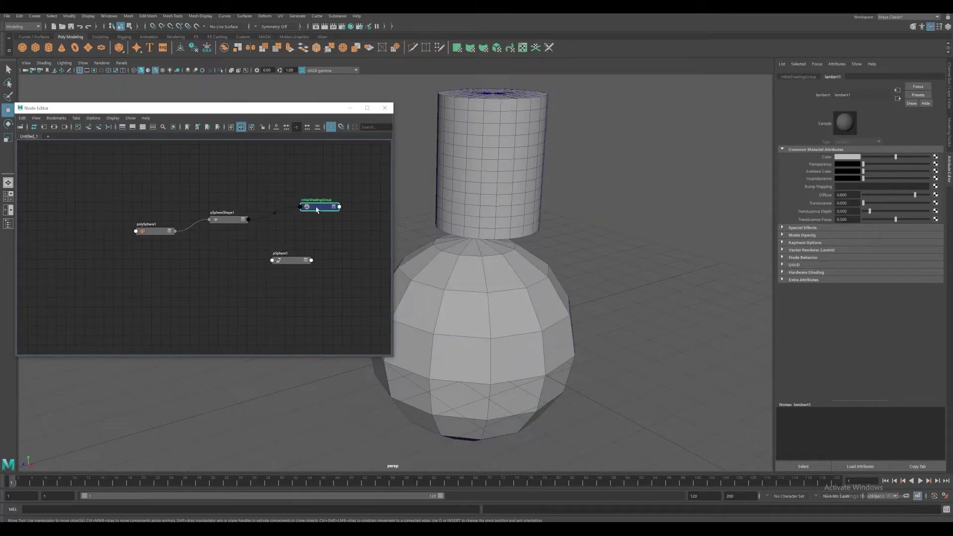
{"action": "left_click_drag", "start_coordinate": [317, 210], "coordinate": [310, 197]}
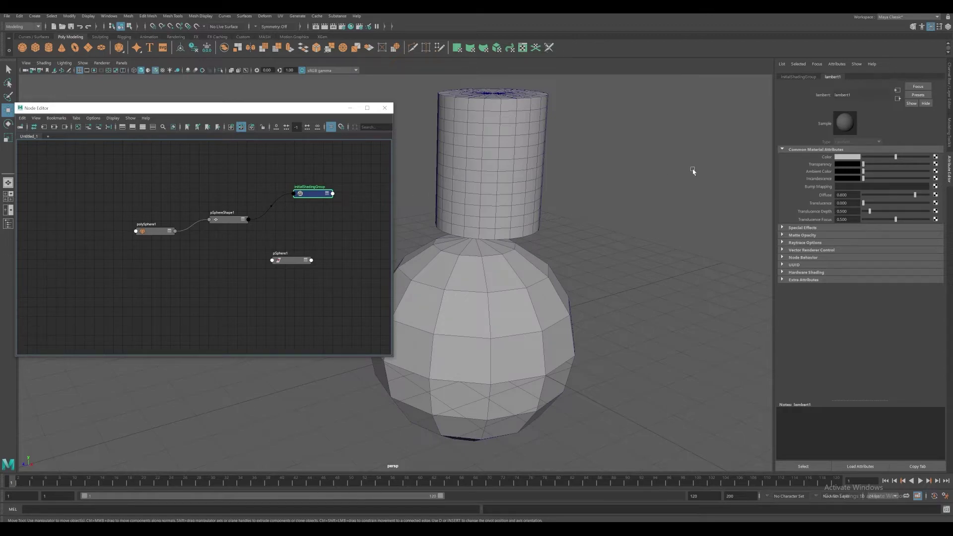
{"action": "left_click", "coordinate": [840, 158]}
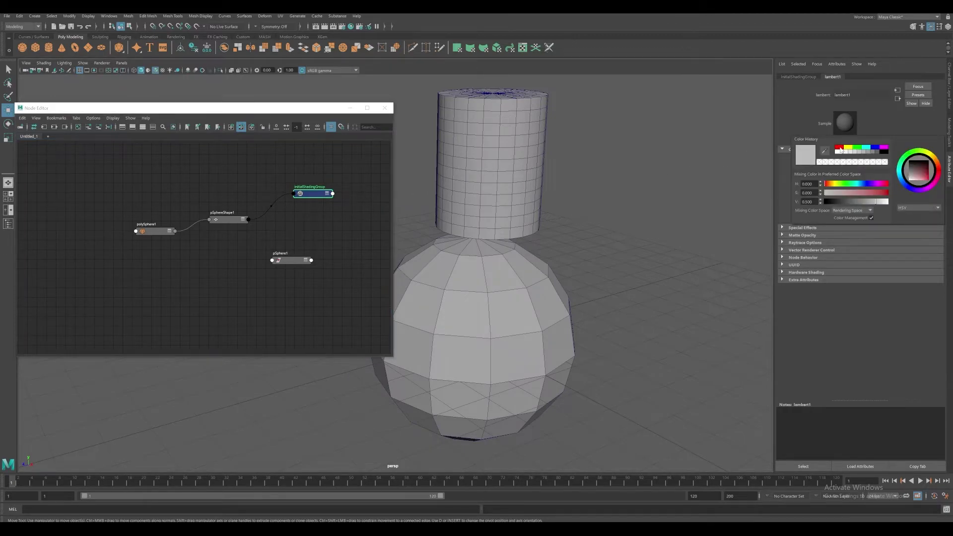
{"action": "left_click", "coordinate": [839, 149]}
Move the cylinder along Z to about -3.2, clear of the sphere, and select the sphere.
{"action": "left_click", "coordinate": [511, 166]}
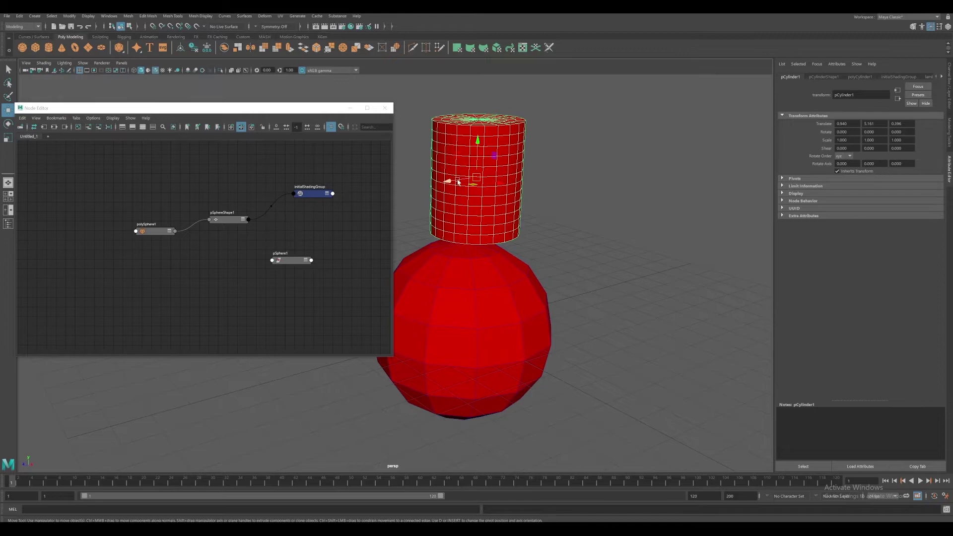
{"action": "left_click_drag", "start_coordinate": [459, 183], "coordinate": [549, 171]}
{"action": "left_click", "coordinate": [484, 281]}
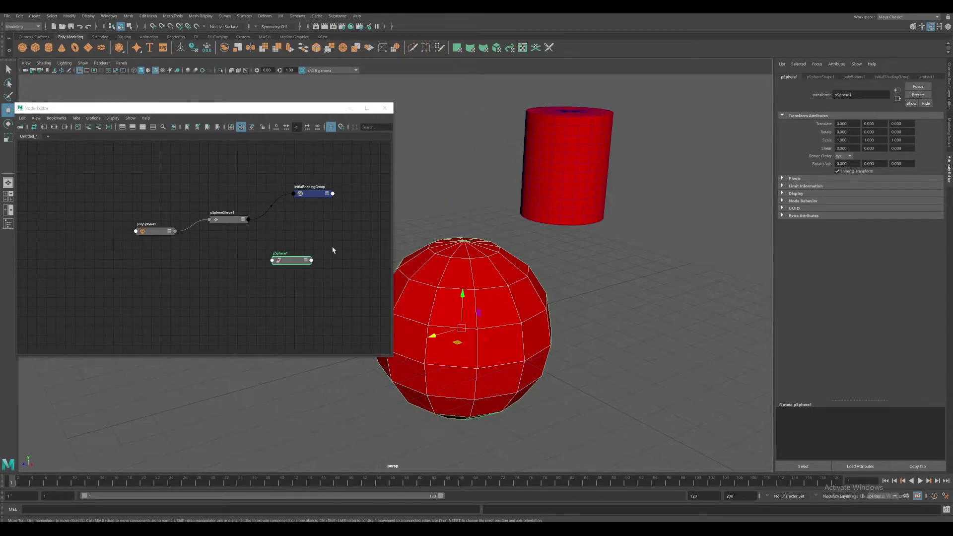
{"action": "left_click_drag", "start_coordinate": [477, 156], "coordinate": [457, 132]}
Graph the selected sphere's input and output connections and select the links running into initialShadingGroup.
{"action": "left_click", "coordinate": [55, 127]}
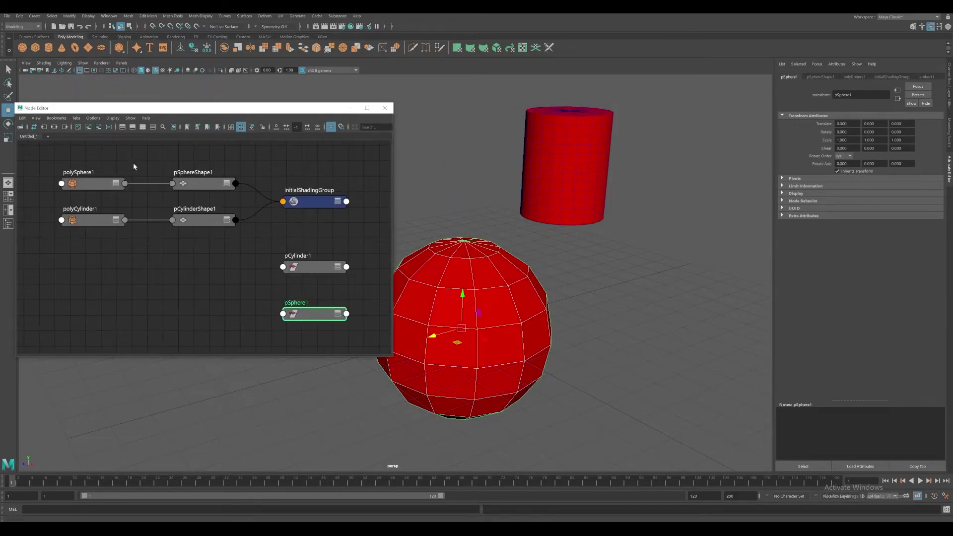
{"action": "left_click", "coordinate": [314, 210]}
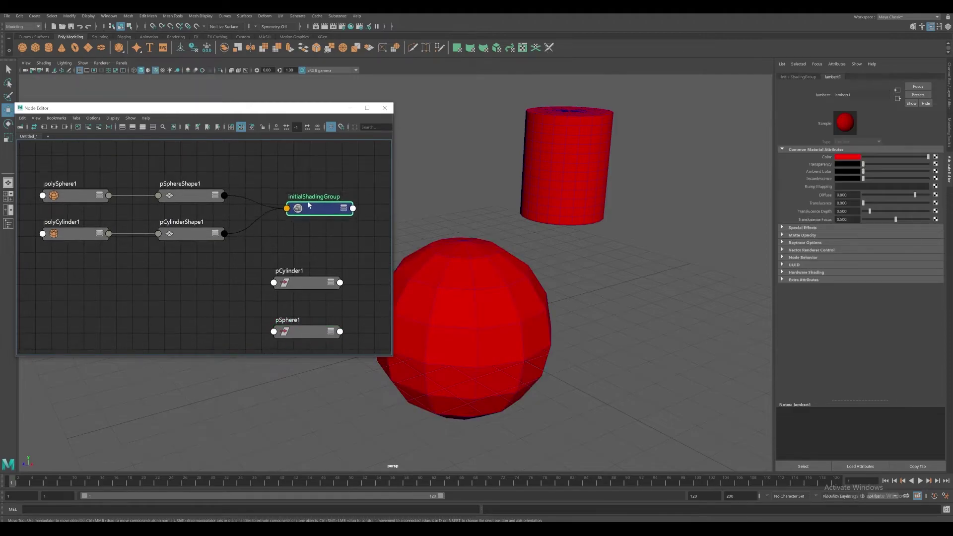
{"action": "middle_click_drag", "start_coordinate": [239, 202], "coordinate": [277, 209], "text": "alt"}
{"action": "left_click_drag", "start_coordinate": [285, 206], "coordinate": [309, 248]}
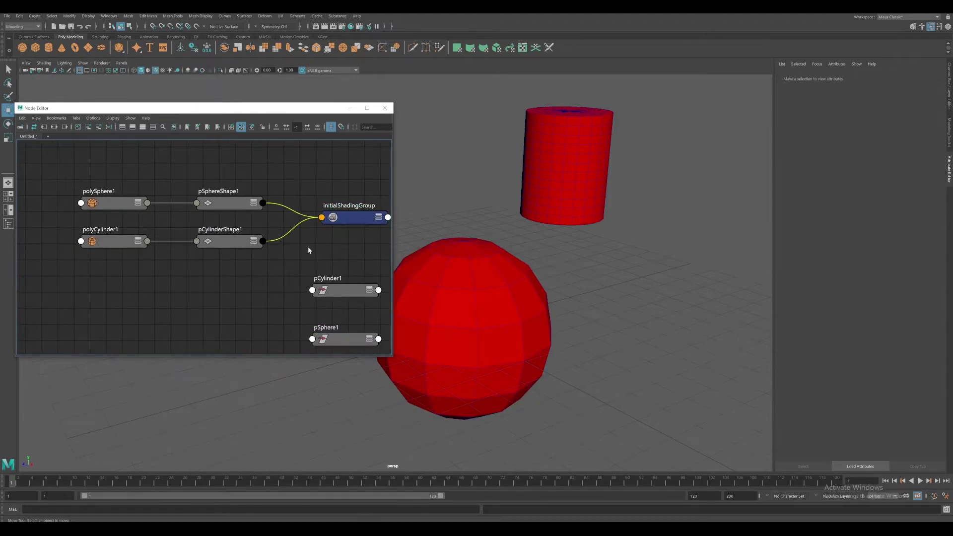
Shift the Node Editor toward the middle of the viewport and spread the sphere and cylinder node chains apart vertically.
{"action": "left_click_drag", "start_coordinate": [286, 108], "coordinate": [400, 125]}
{"action": "scroll", "coordinate": [396, 255], "scroll_direction": "up", "scroll_amount": 3}
{"action": "scroll", "coordinate": [387, 224], "scroll_direction": "down", "scroll_amount": 2}
{"action": "left_click_drag", "start_coordinate": [218, 213], "coordinate": [221, 198]}
{"action": "middle_click_drag", "start_coordinate": [264, 217], "coordinate": [235, 220], "text": "alt"}
{"action": "left_click_drag", "start_coordinate": [291, 213], "coordinate": [290, 203]}
{"action": "left_click_drag", "start_coordinate": [297, 253], "coordinate": [297, 268]}
{"action": "middle_click_drag", "start_coordinate": [319, 237], "coordinate": [281, 244], "text": "alt"}
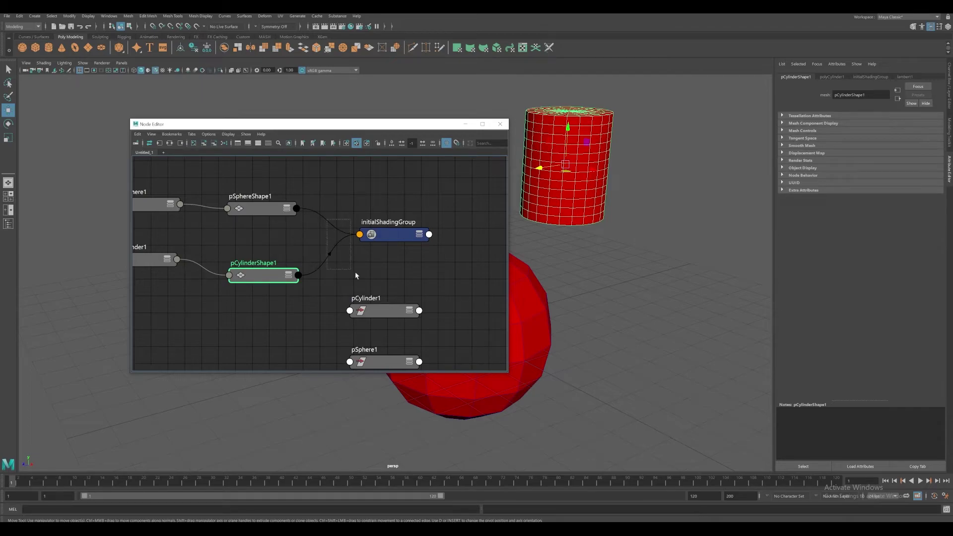
Move initialShadingGroup farther from the two shape nodes and place the pCylinder1 node just below it.
{"action": "left_click", "coordinate": [370, 238]}
{"action": "left_click_drag", "start_coordinate": [390, 235], "coordinate": [412, 233]}
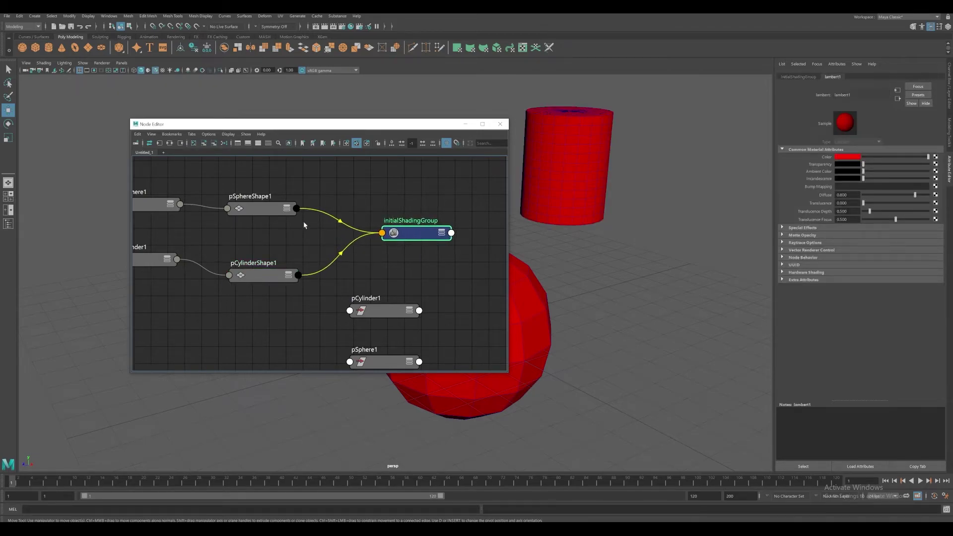
{"action": "middle_click_drag", "start_coordinate": [304, 222], "coordinate": [353, 222], "text": "alt"}
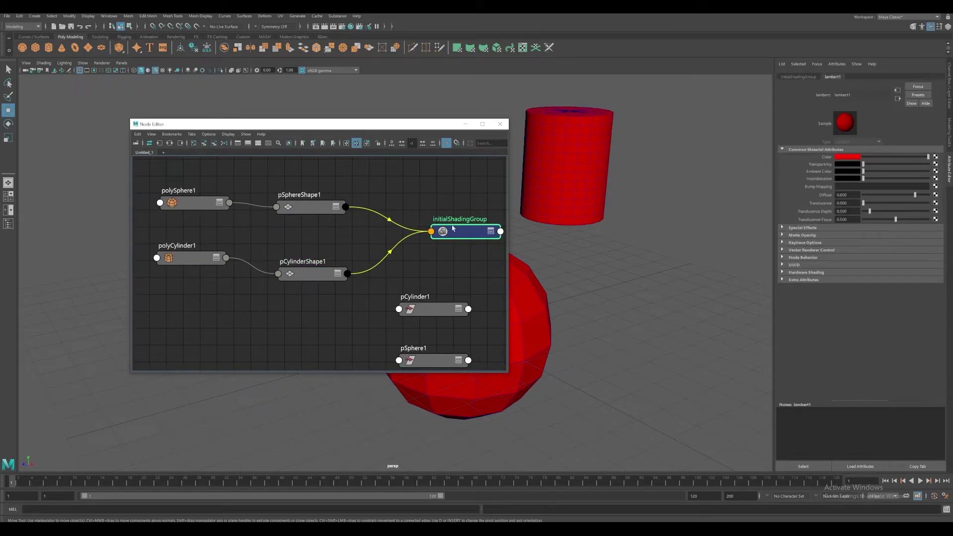
{"action": "middle_click_drag", "start_coordinate": [453, 227], "coordinate": [409, 225], "text": "alt"}
{"action": "left_click_drag", "start_coordinate": [396, 312], "coordinate": [444, 294]}
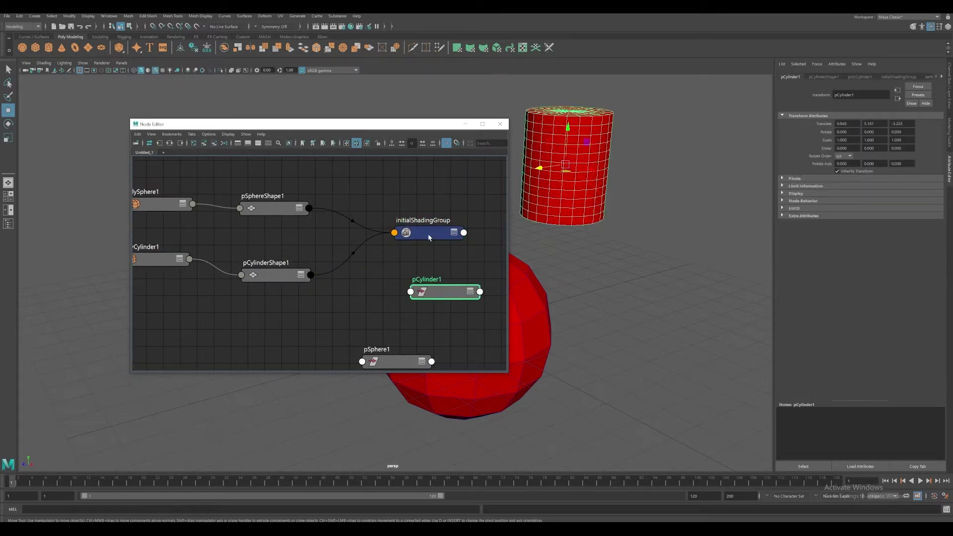
{"action": "left_click", "coordinate": [428, 236]}
{"action": "right_click_drag", "start_coordinate": [409, 242], "coordinate": [391, 220], "text": "alt"}
{"action": "left_click", "coordinate": [385, 265]}
{"action": "middle_click_drag", "start_coordinate": [434, 248], "coordinate": [444, 233], "text": "alt"}
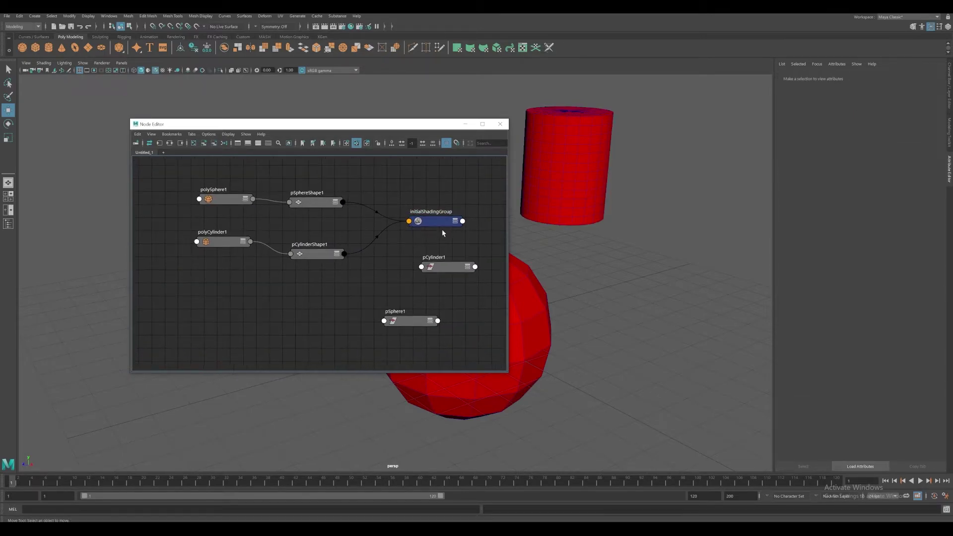
Move the Node Editor clear of the cylinder and assign a new Phong material to the cylinder.
{"action": "left_click_drag", "start_coordinate": [420, 124], "coordinate": [321, 111]}
{"action": "left_click", "coordinate": [561, 159]}
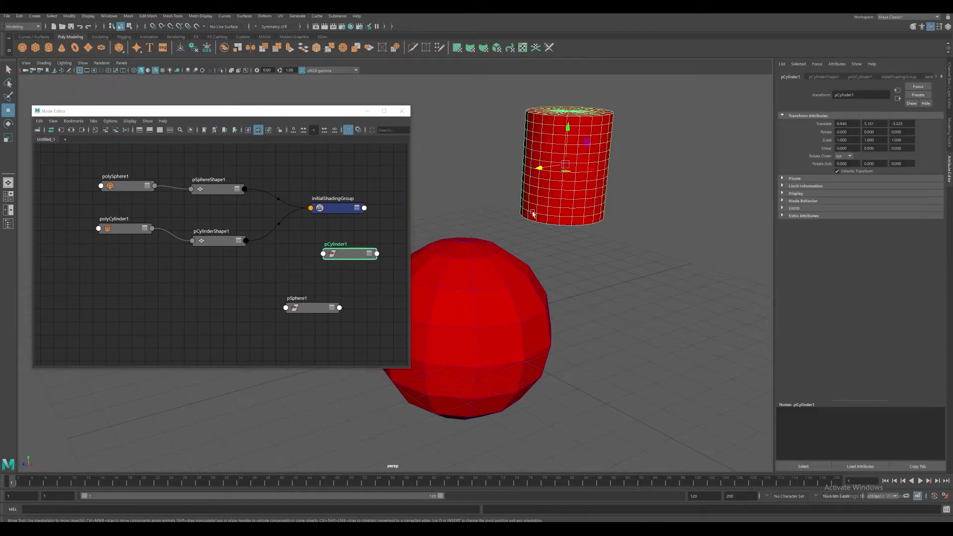
{"action": "middle_click_drag", "start_coordinate": [492, 170], "coordinate": [464, 174], "text": "alt"}
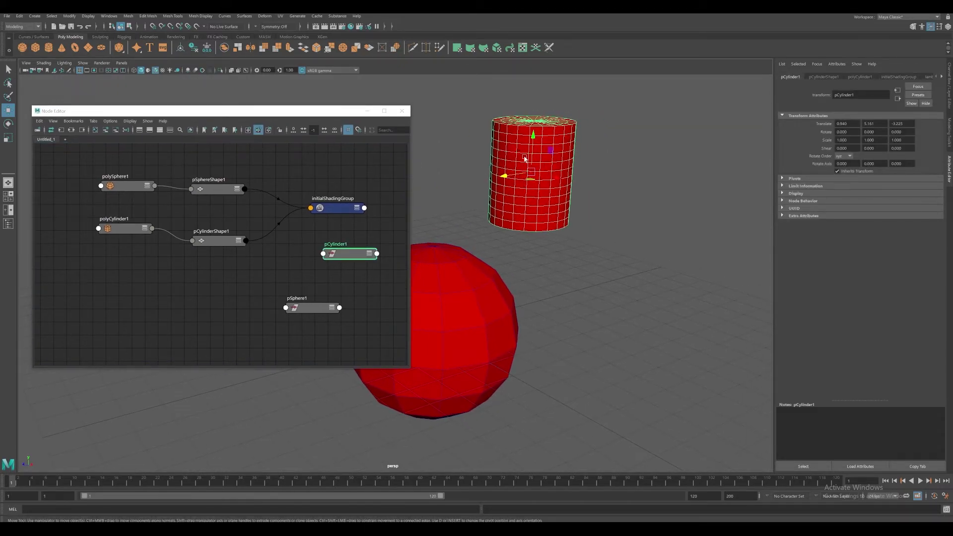
{"action": "right_click", "coordinate": [524, 158]}
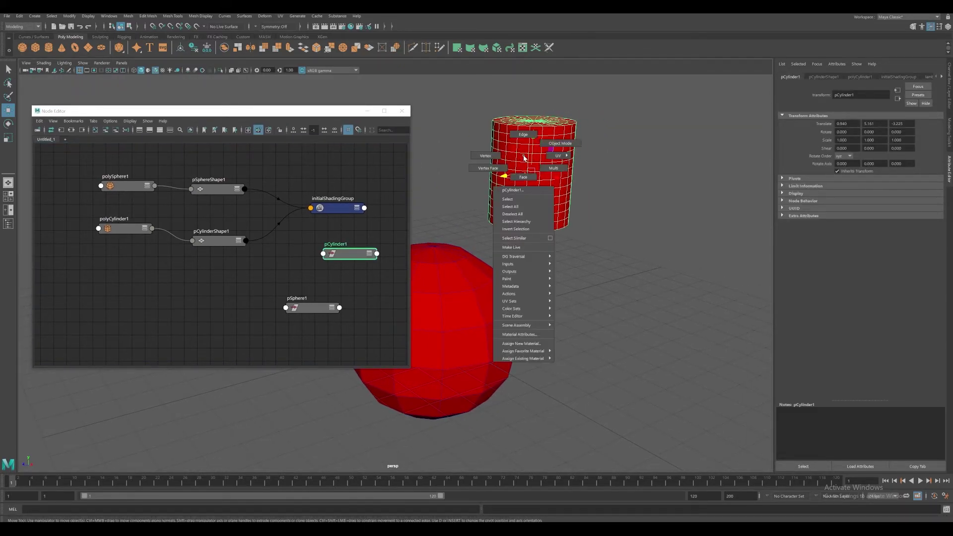
{"action": "left_click", "coordinate": [521, 344]}
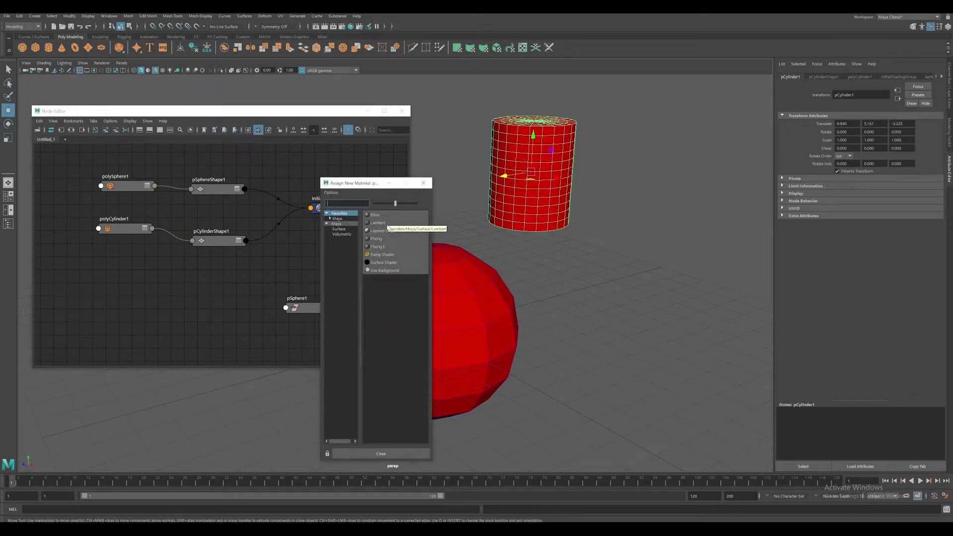
{"action": "left_click", "coordinate": [376, 239]}
Adjust the phong1SG node's position and raise the phong1 node farther above pCylinderShape1 in the graph.
{"action": "middle_click_drag", "start_coordinate": [256, 231], "coordinate": [279, 224], "text": "alt"}
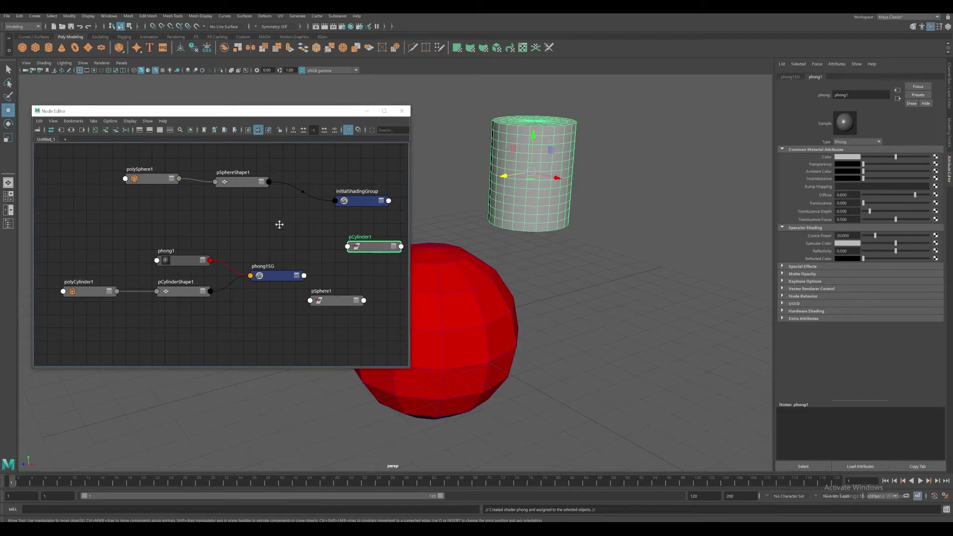
{"action": "right_click_drag", "start_coordinate": [278, 223], "coordinate": [285, 221], "text": "alt"}
{"action": "middle_click_drag", "start_coordinate": [285, 217], "coordinate": [275, 210], "text": "alt"}
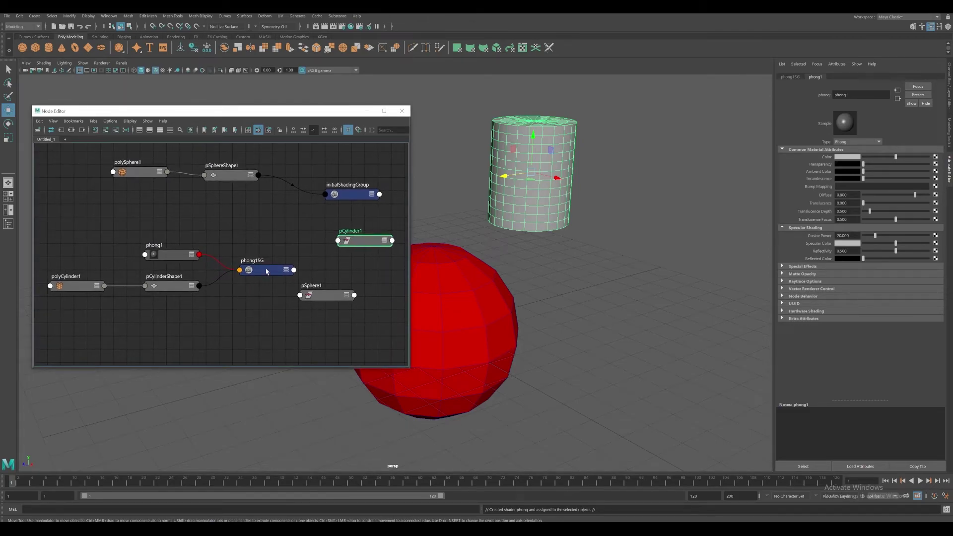
{"action": "mouse_move", "coordinate": [267, 271]}
{"action": "left_mouse_down"}
{"action": "mouse_move", "coordinate": [269, 258]}
{"action": "mouse_move", "coordinate": [270, 274]}
{"action": "left_mouse_up"}
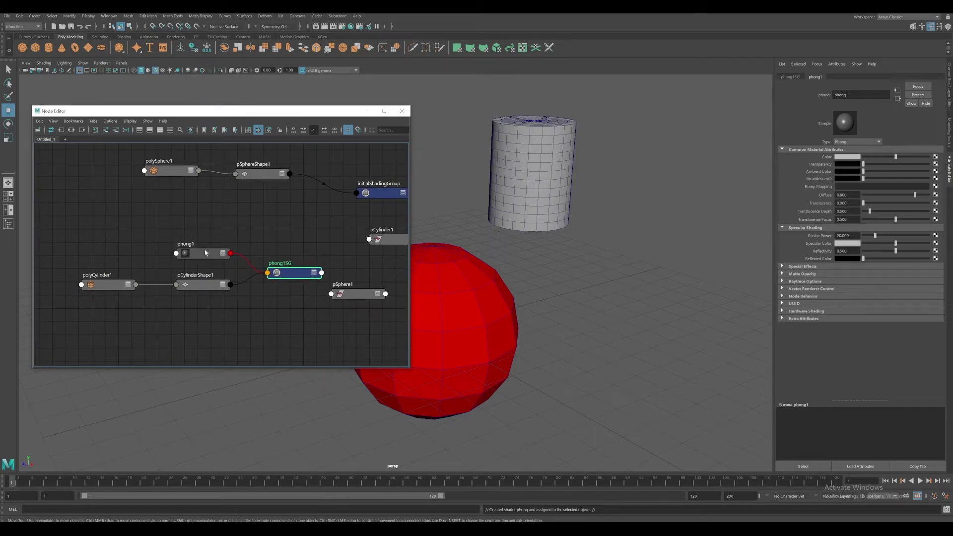
{"action": "left_click", "coordinate": [201, 280]}
{"action": "left_click", "coordinate": [211, 258]}
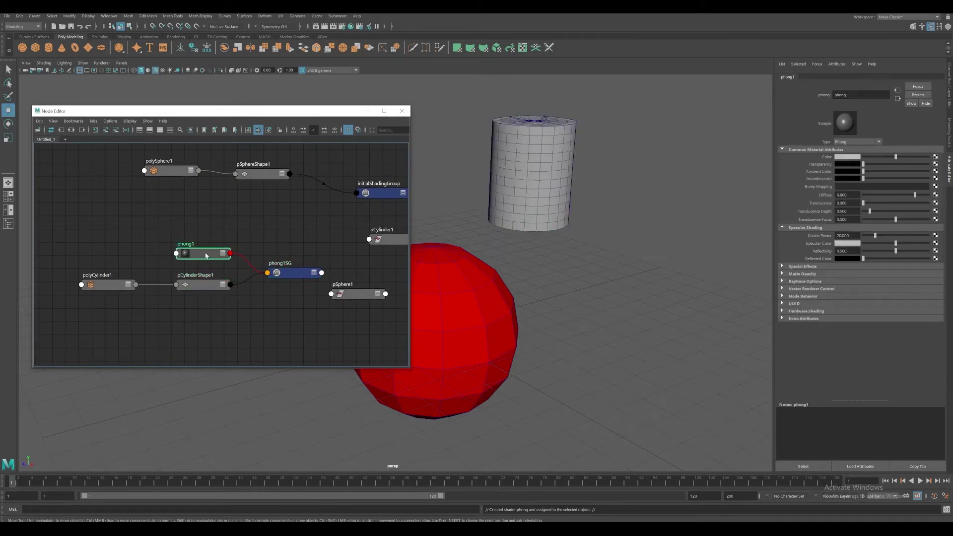
{"action": "mouse_move", "coordinate": [210, 261]}
{"action": "left_mouse_down"}
{"action": "mouse_move", "coordinate": [204, 239]}
{"action": "mouse_move", "coordinate": [216, 248]}
{"action": "mouse_move", "coordinate": [198, 248]}
{"action": "mouse_move", "coordinate": [208, 247]}
{"action": "left_mouse_up"}
{"action": "scroll", "coordinate": [185, 227], "scroll_direction": "up", "scroll_amount": 3}
{"action": "scroll", "coordinate": [334, 290], "scroll_direction": "down", "scroll_amount": 1}
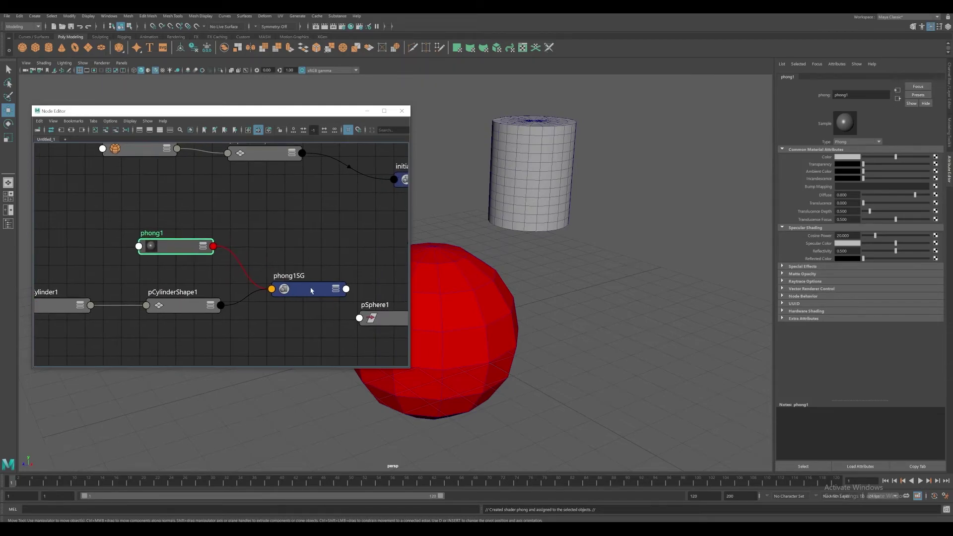
Raise the phong1SG node so it sits midway between the phong1 and pCylinderShape1 levels.
{"action": "left_click", "coordinate": [327, 288]}
{"action": "scroll", "coordinate": [298, 278], "scroll_direction": "down", "scroll_amount": 3}
{"action": "left_click_drag", "start_coordinate": [282, 276], "coordinate": [263, 261]}
{"action": "scroll", "coordinate": [276, 253], "scroll_direction": "down", "scroll_amount": 1}
{"action": "scroll", "coordinate": [273, 247], "scroll_direction": "up", "scroll_amount": 1}
{"action": "middle_click_drag", "start_coordinate": [224, 247], "coordinate": [252, 241], "text": "alt"}
{"action": "left_click_drag", "start_coordinate": [289, 260], "coordinate": [294, 264]}
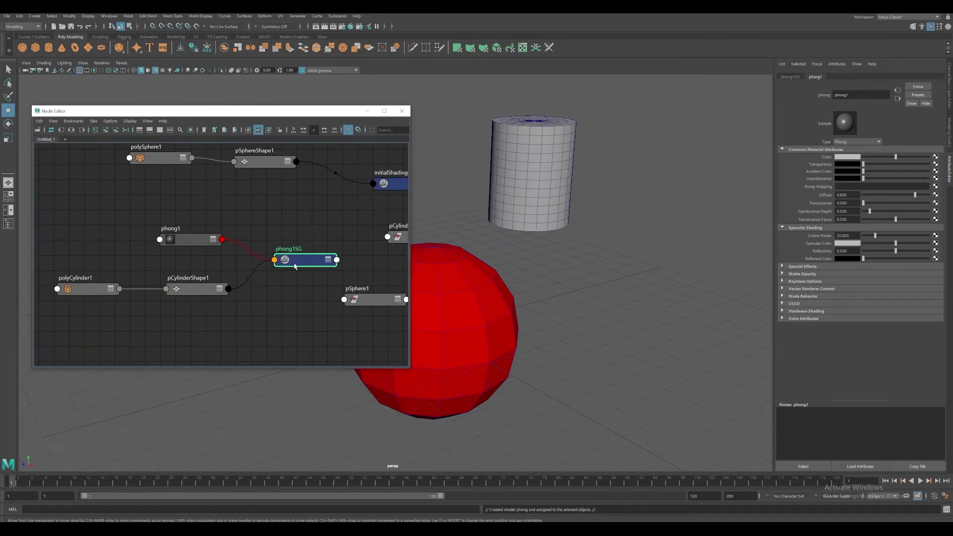
Shift phong1 and pCylinderShape1 closer to phong1SG, and nudge phong1SG away from them and slightly lower.
{"action": "left_click_drag", "start_coordinate": [207, 291], "coordinate": [212, 295]}
{"action": "left_click", "coordinate": [311, 260]}
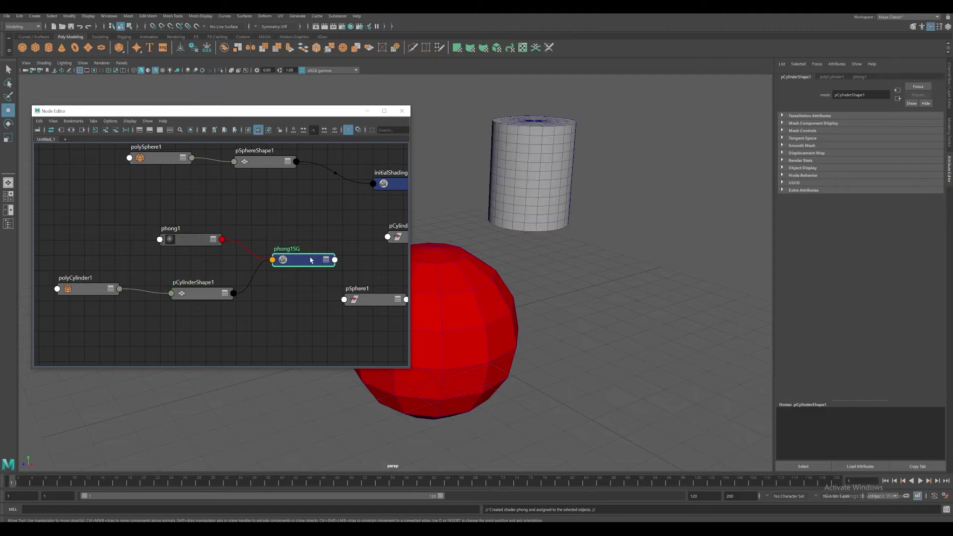
{"action": "mouse_move", "coordinate": [189, 243]}
{"action": "left_mouse_down"}
{"action": "mouse_move", "coordinate": [217, 265]}
{"action": "mouse_move", "coordinate": [206, 246]}
{"action": "left_mouse_up"}
{"action": "left_click_drag", "start_coordinate": [217, 299], "coordinate": [230, 298]}
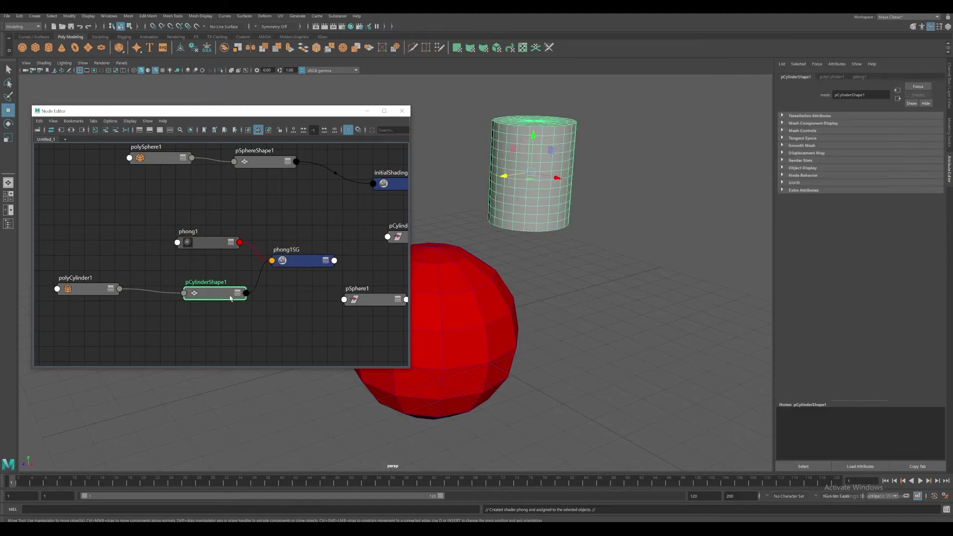
{"action": "left_click_drag", "start_coordinate": [307, 263], "coordinate": [316, 270]}
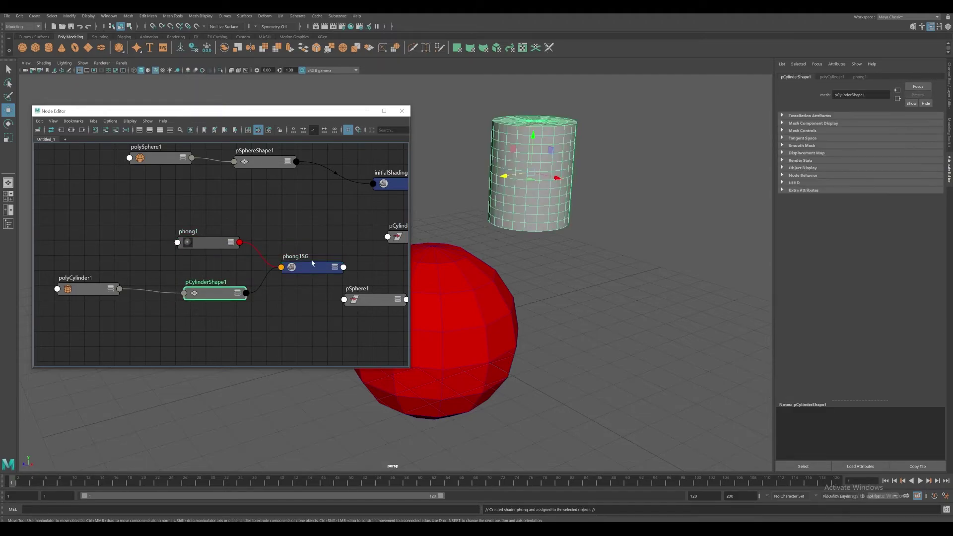
Compare the cylinder's phong1SG and the sphere's initialShadingGroup by selecting each and examining its material attributes.
{"action": "middle_click_drag", "start_coordinate": [325, 243], "coordinate": [265, 252]}
{"action": "left_click", "coordinate": [287, 266]}
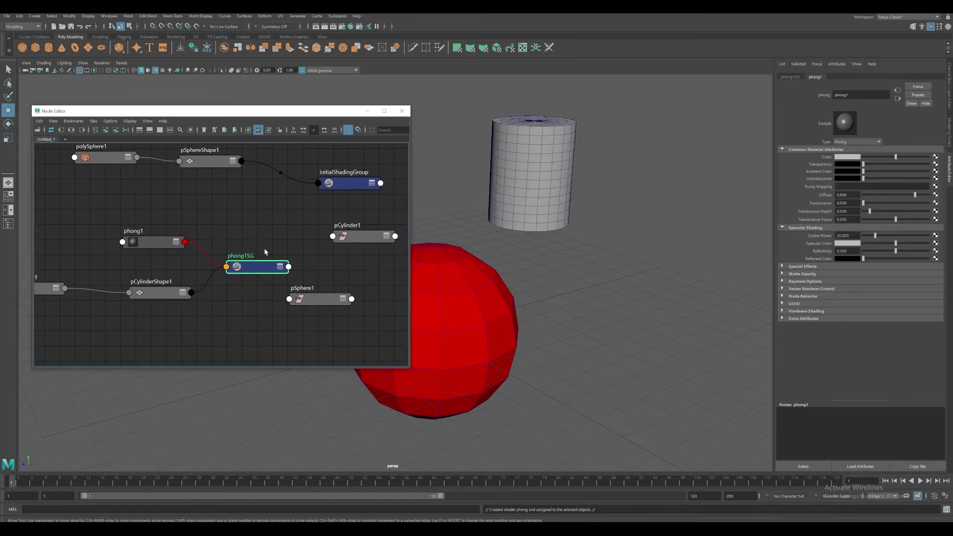
{"action": "left_click", "coordinate": [296, 234]}
{"action": "middle_click_drag", "start_coordinate": [311, 228], "coordinate": [296, 251]}
{"action": "left_click", "coordinate": [330, 205]}
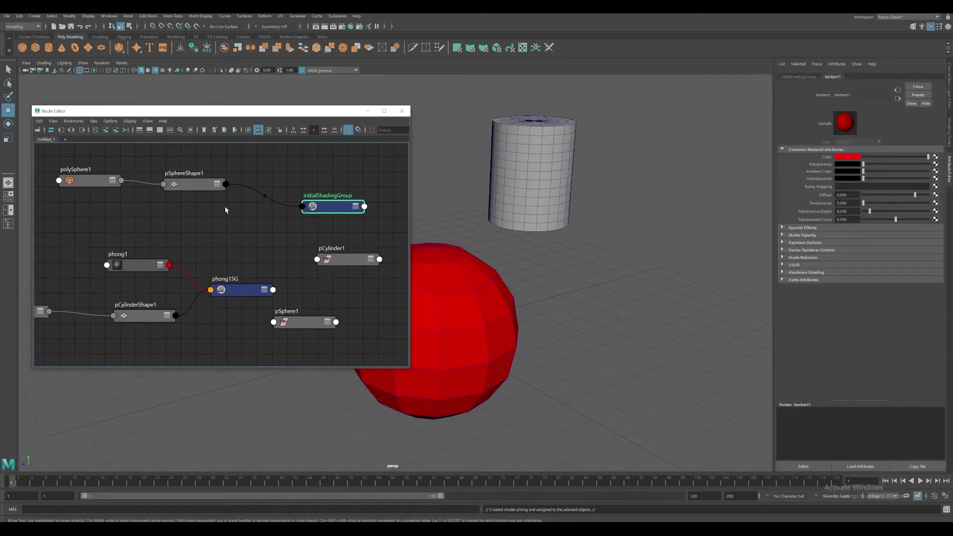
{"action": "left_click", "coordinate": [197, 186]}
{"action": "left_click", "coordinate": [340, 207]}
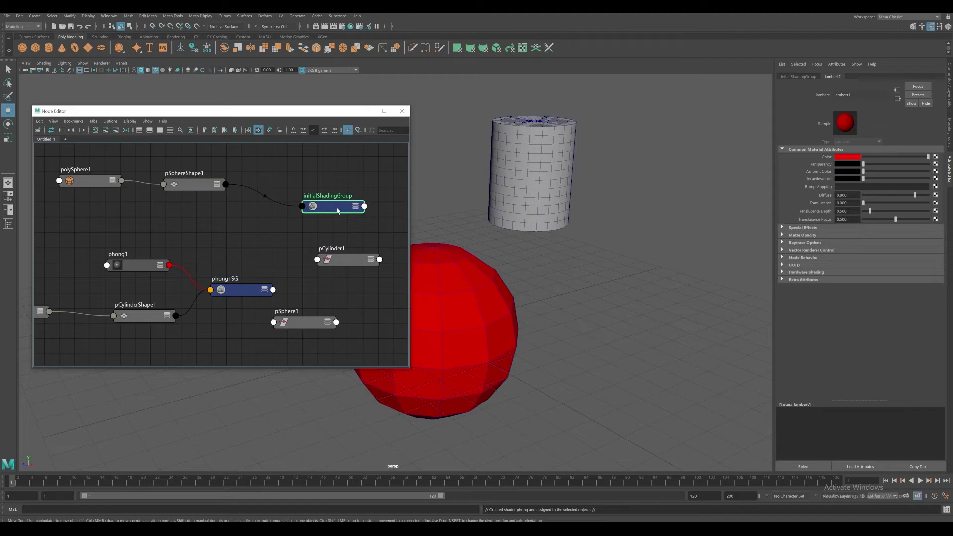